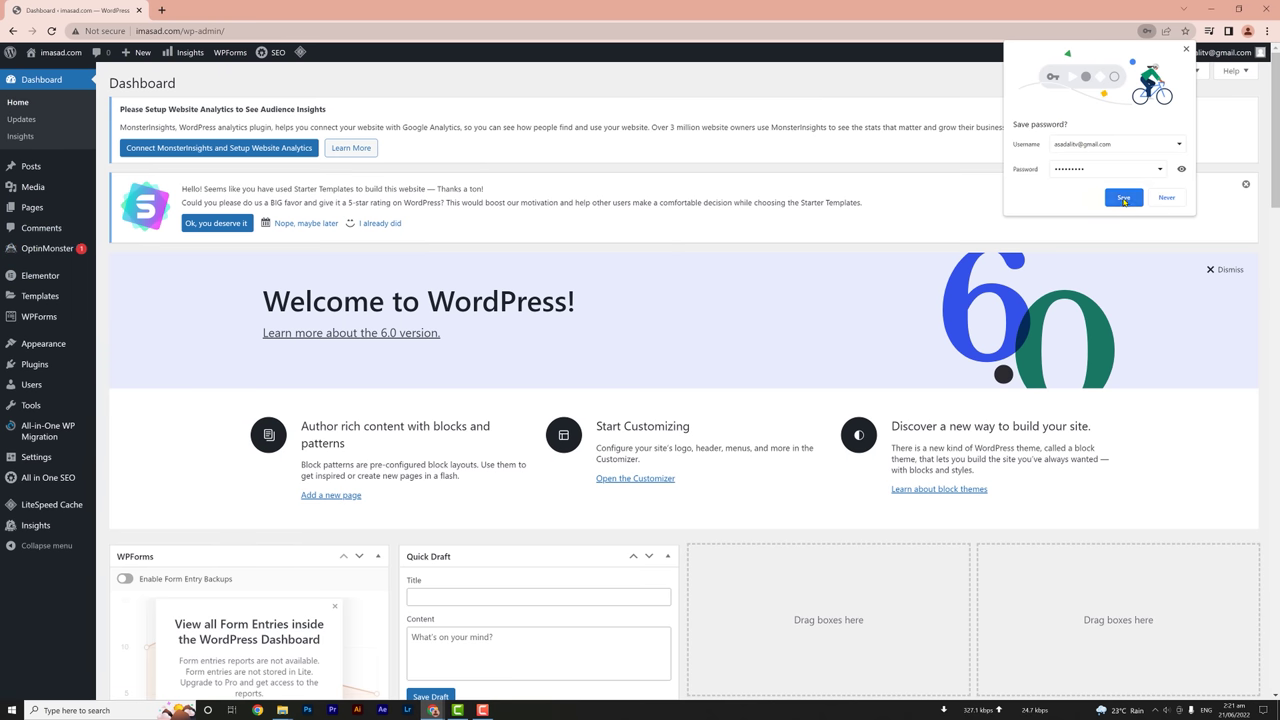
Save the site's login in the browser's password prompt and look over the WordPress dashboard.
{"action": "left_click", "coordinate": [1124, 198]}
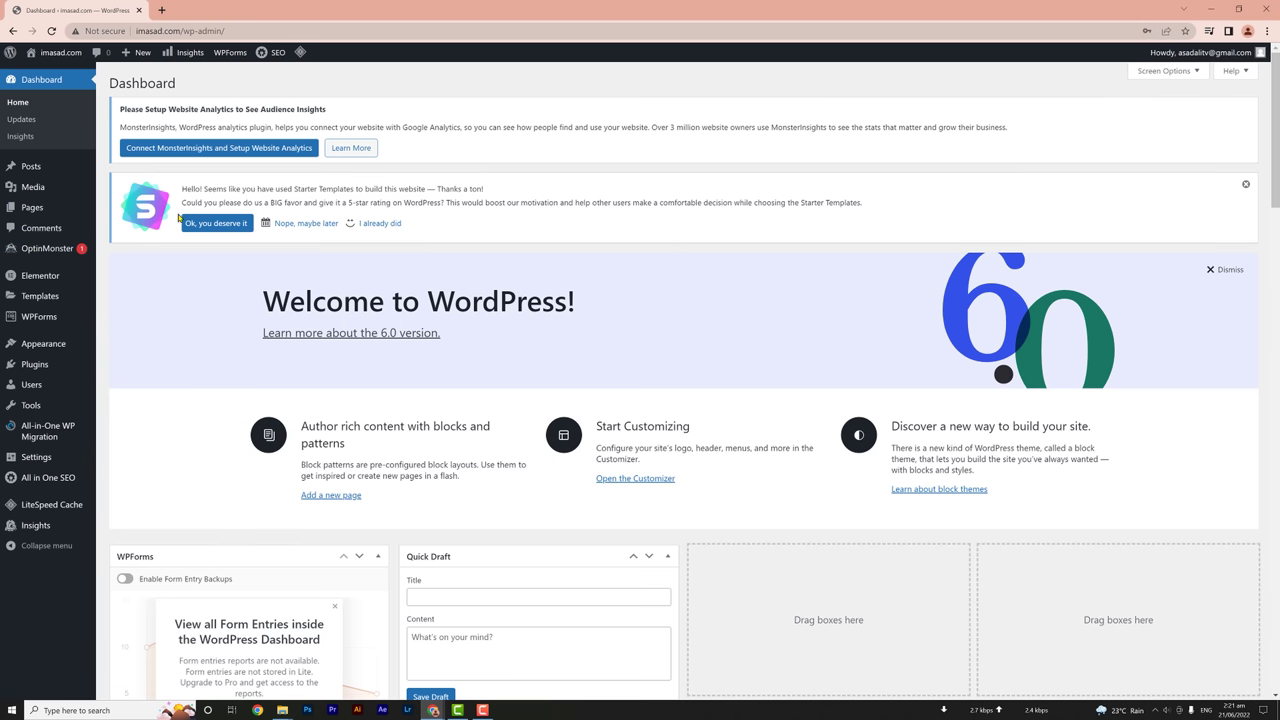
{"action": "scroll", "coordinate": [457, 314], "scroll_direction": "down", "scroll_amount": 4}
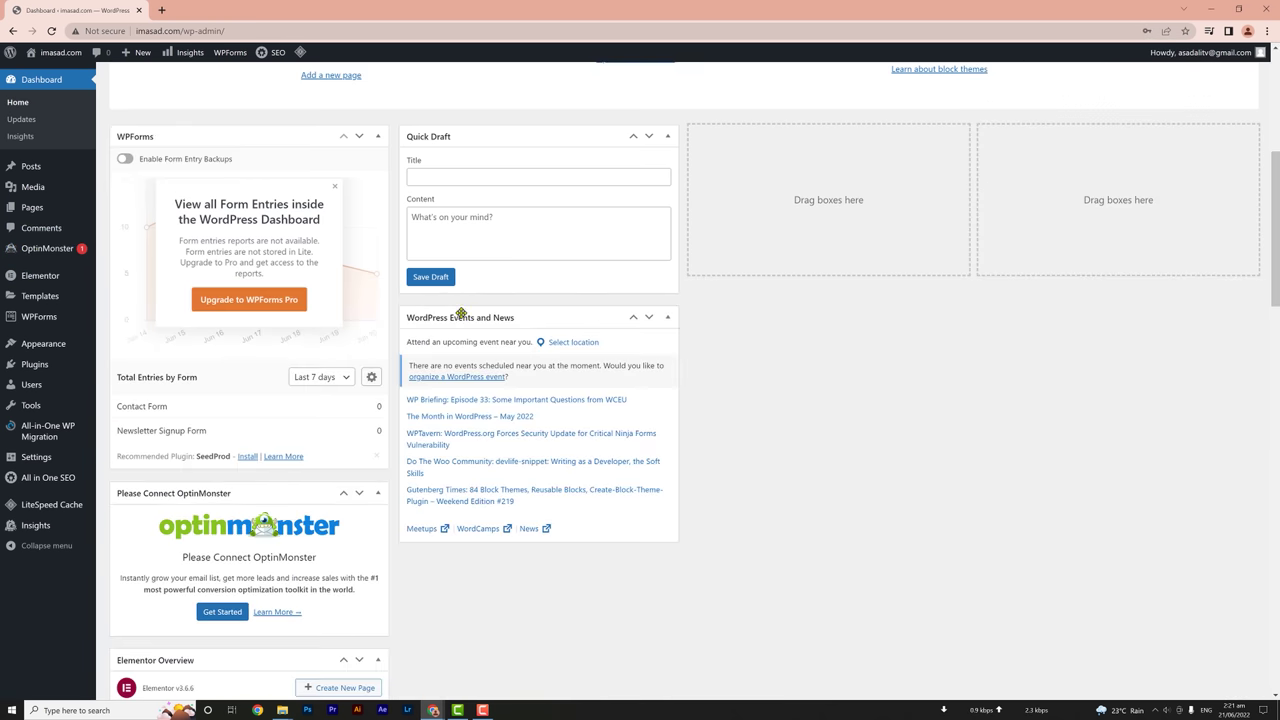
{"action": "scroll", "coordinate": [454, 305], "scroll_direction": "up", "scroll_amount": 4}
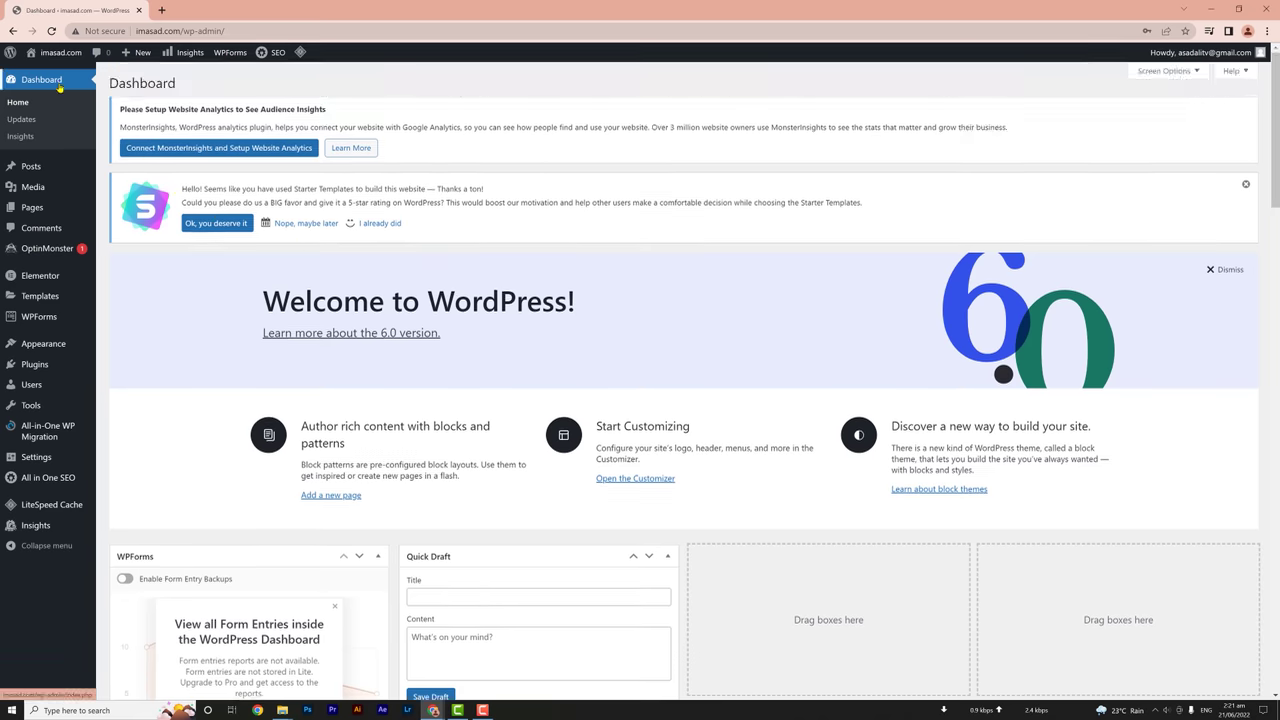
Create a new post and title it "History of Pakistan".
{"action": "mouse_move", "coordinate": [53, 199]}
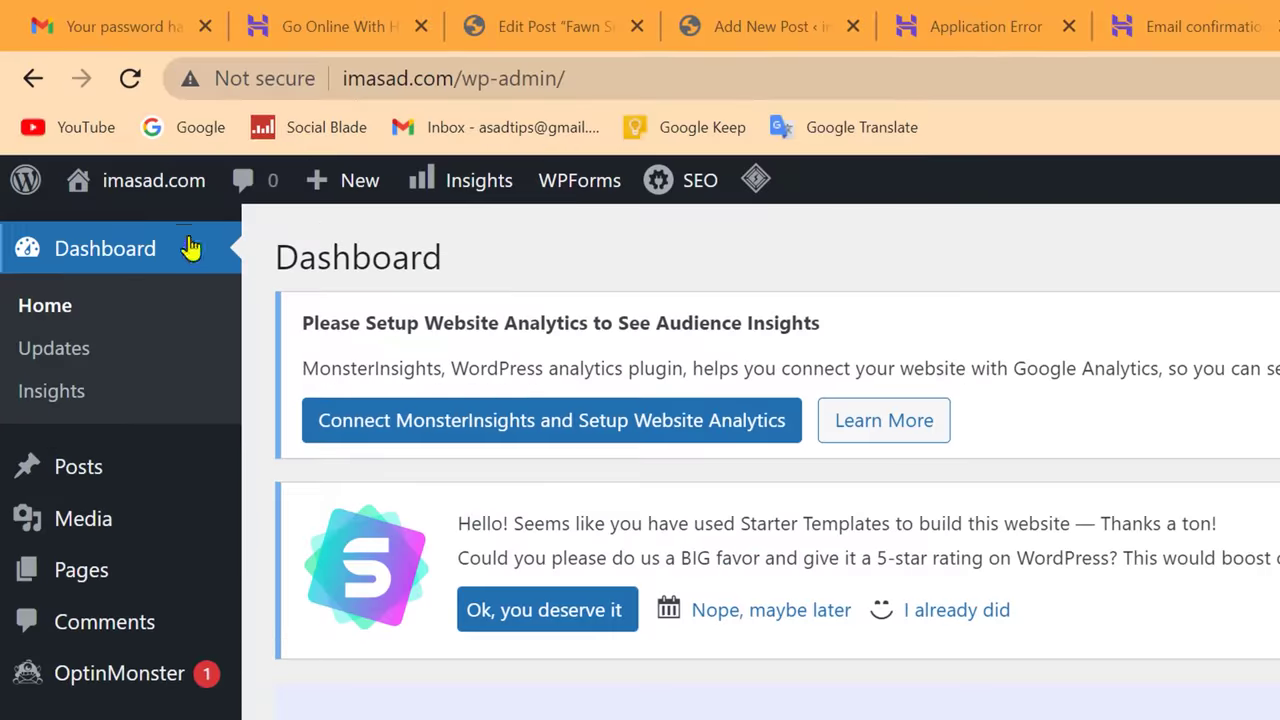
{"action": "mouse_move", "coordinate": [60, 68]}
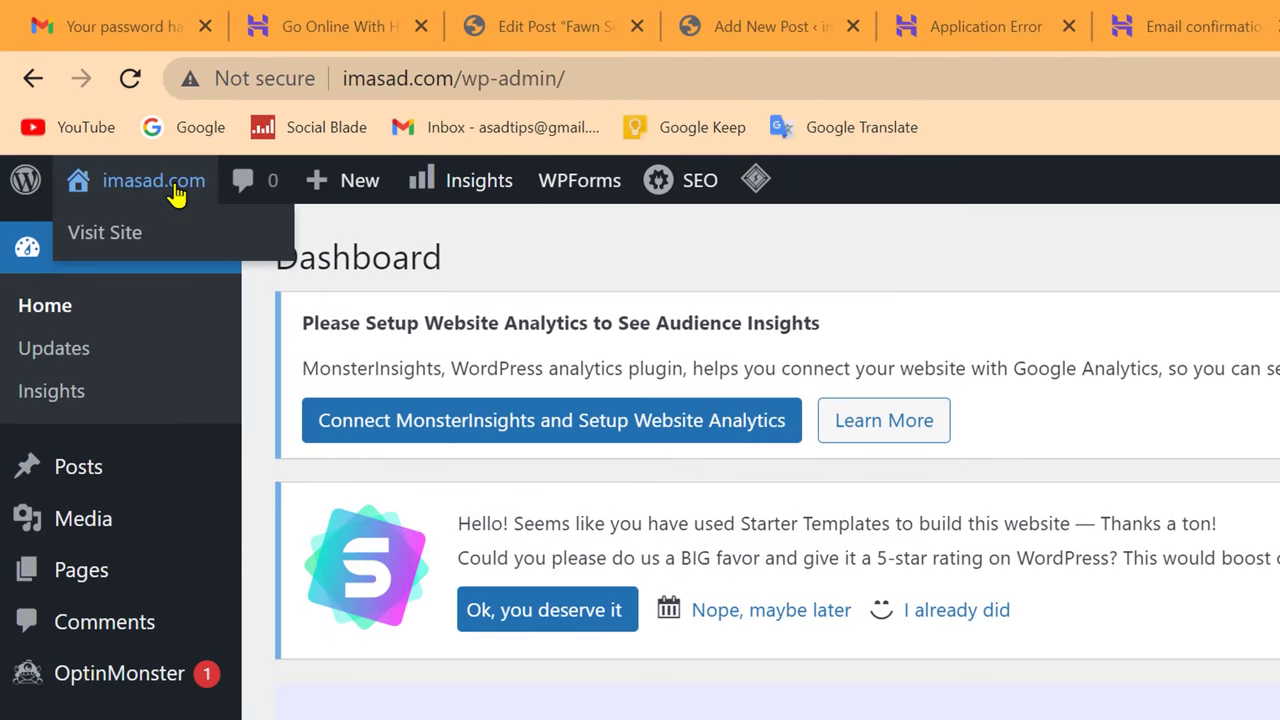
{"action": "mouse_move", "coordinate": [110, 522]}
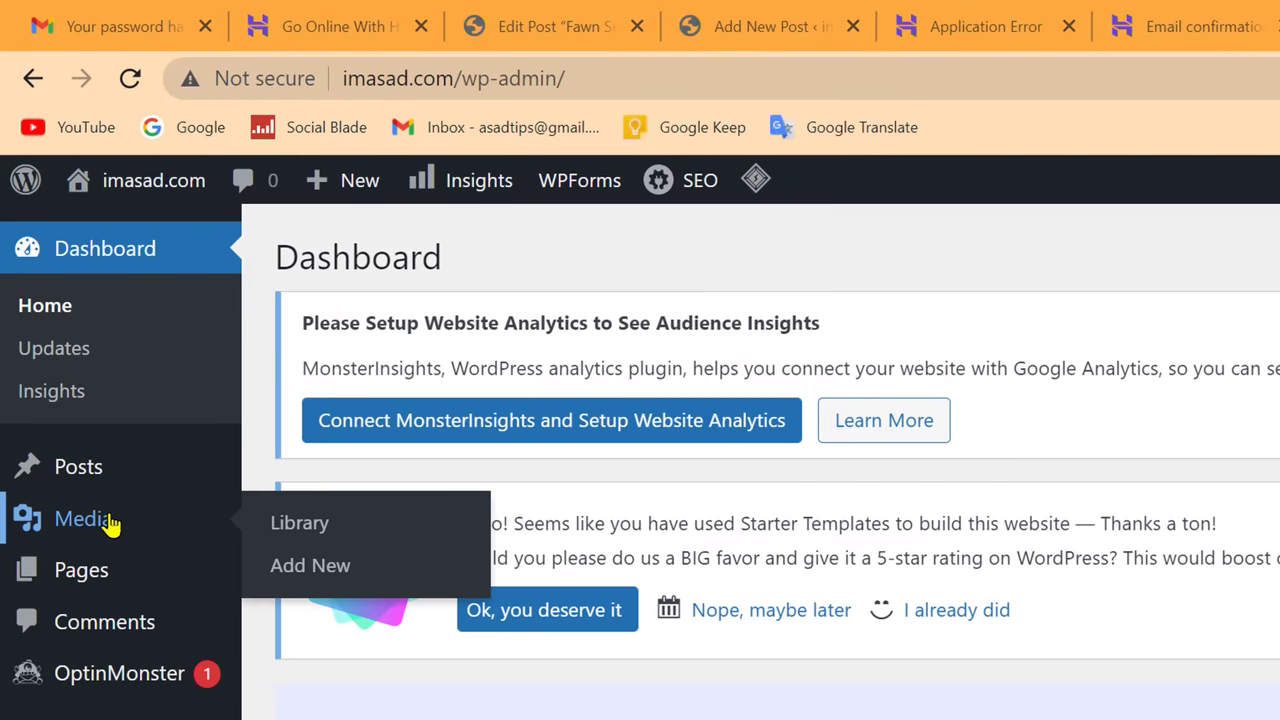
{"action": "mouse_move", "coordinate": [100, 472]}
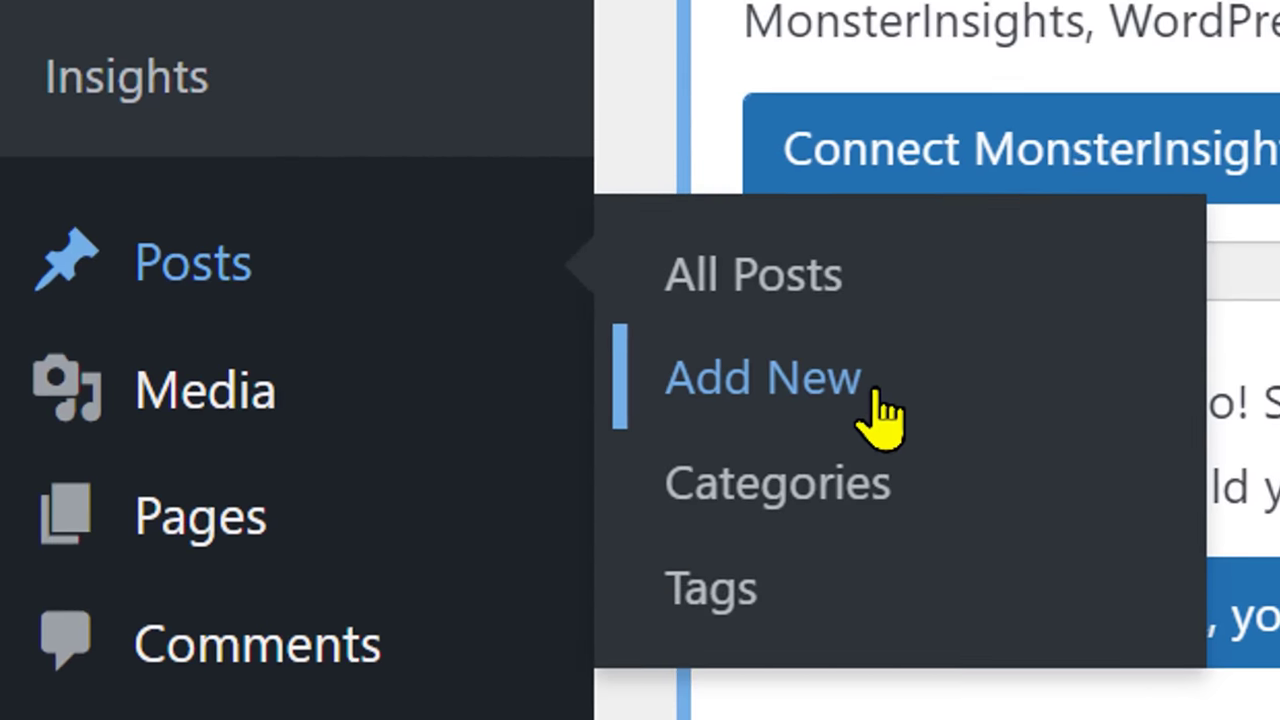
{"action": "left_click", "coordinate": [810, 385]}
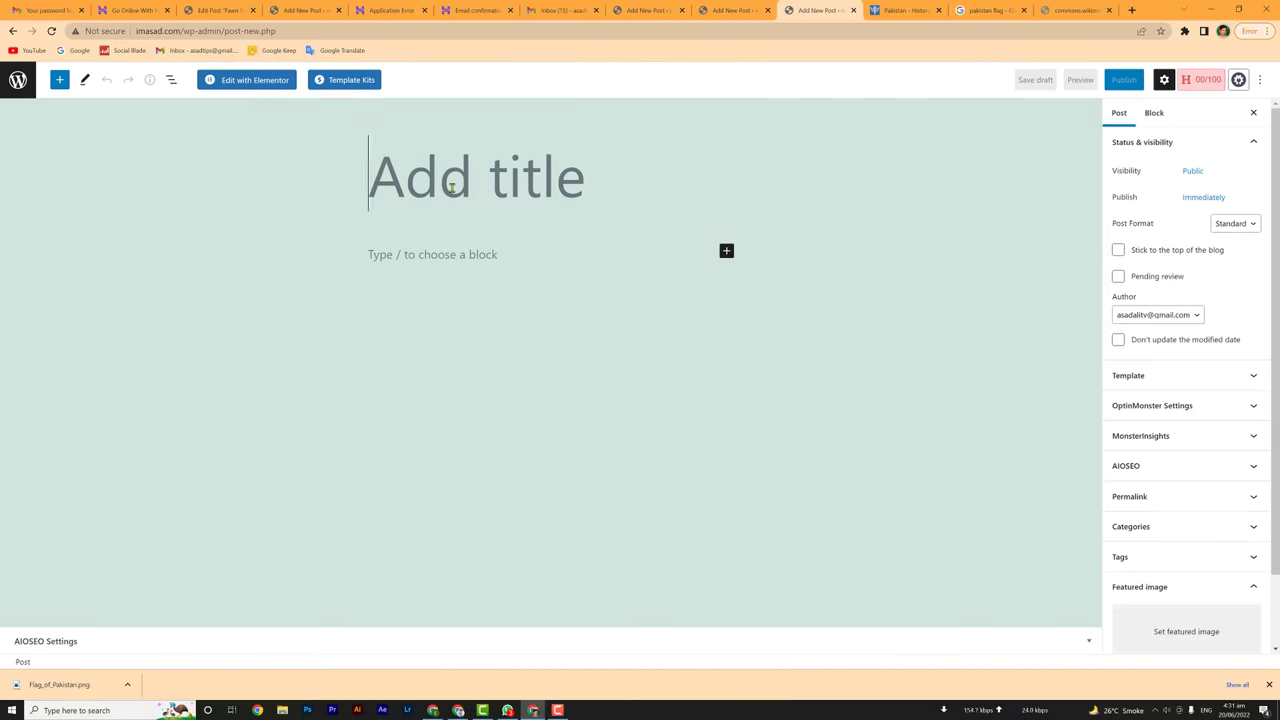
{"action": "type", "text": "His"}
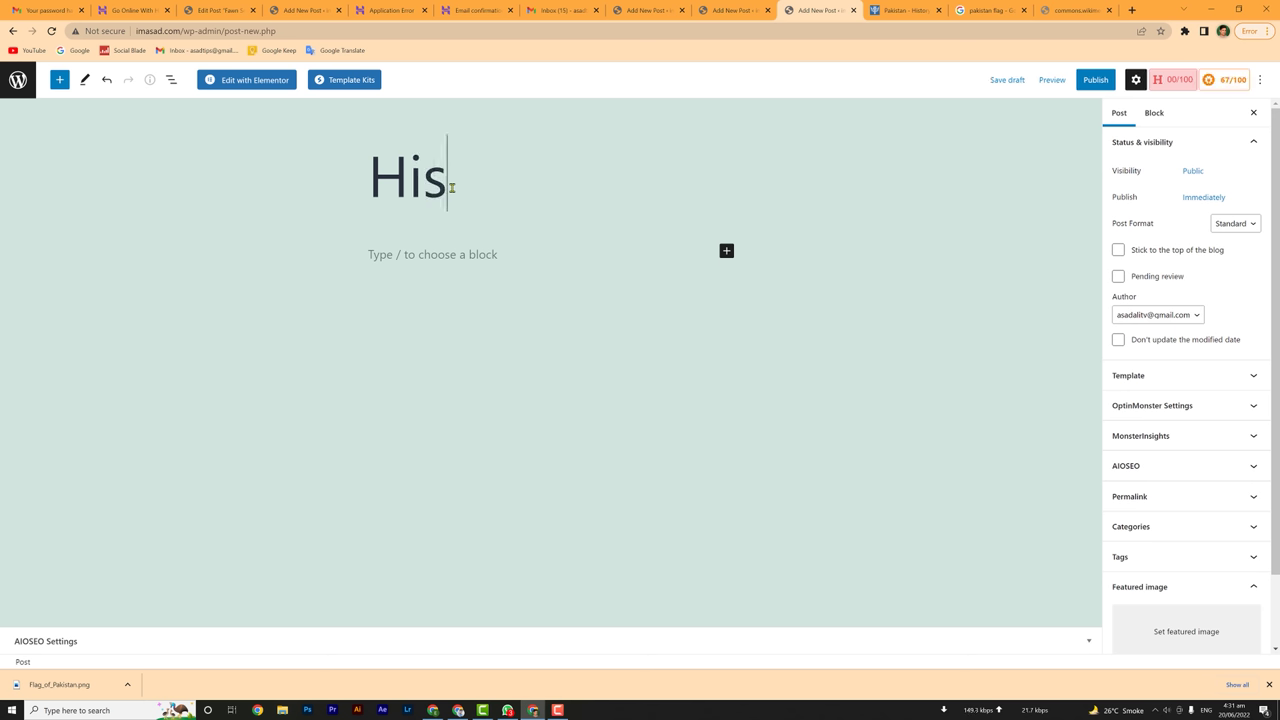
{"action": "type", "text": "tory of Paki"}
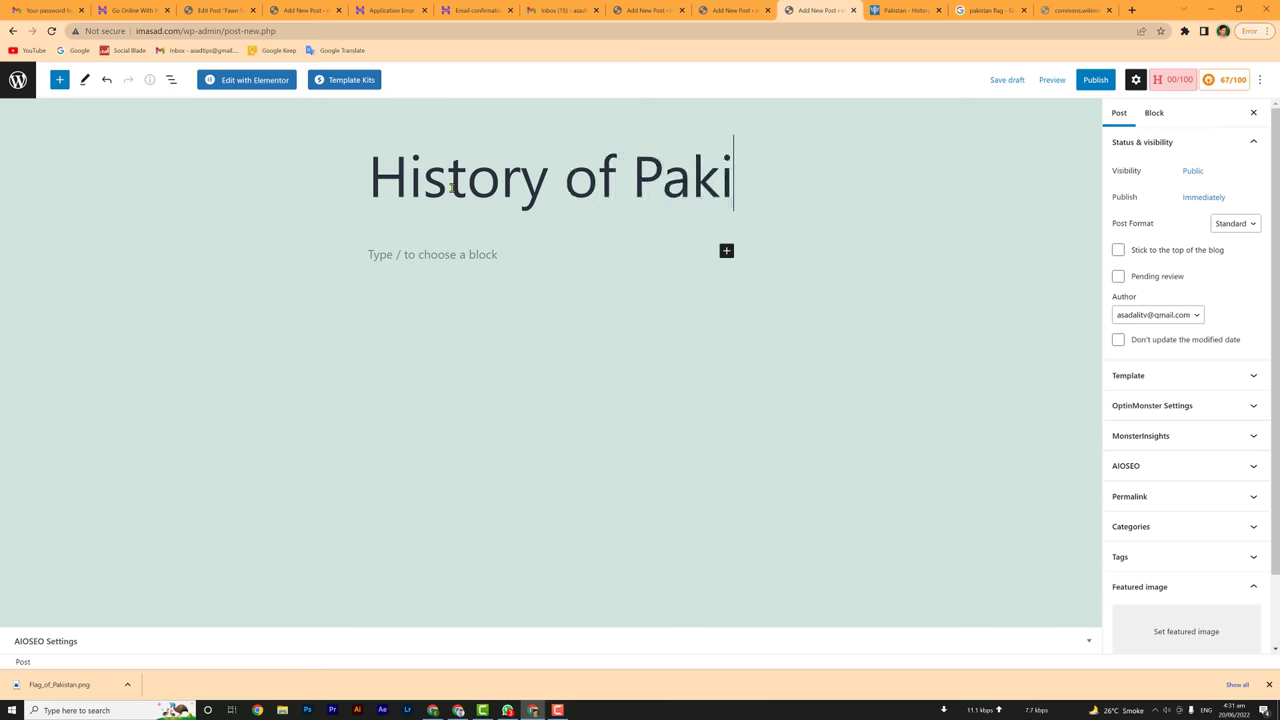
{"action": "type", "text": "stan"}
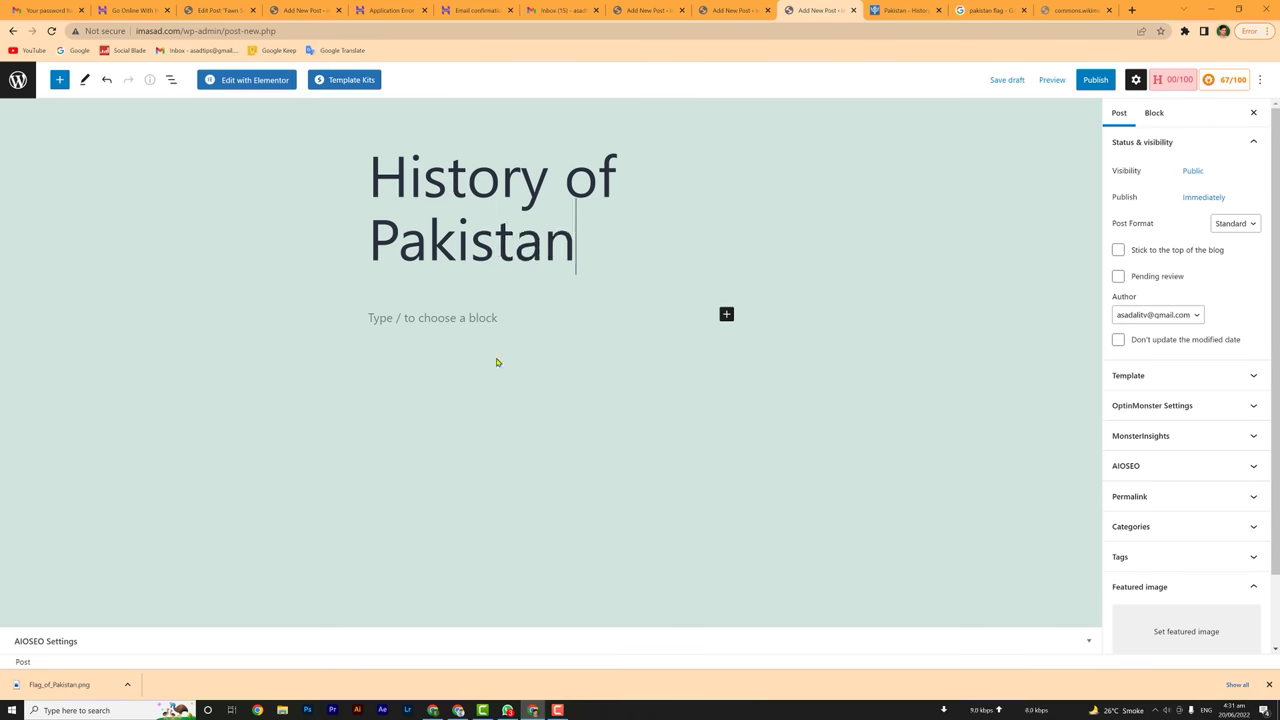
Add a paragraph block below the post title and paste the copied article text into it.
{"action": "left_click", "coordinate": [726, 314]}
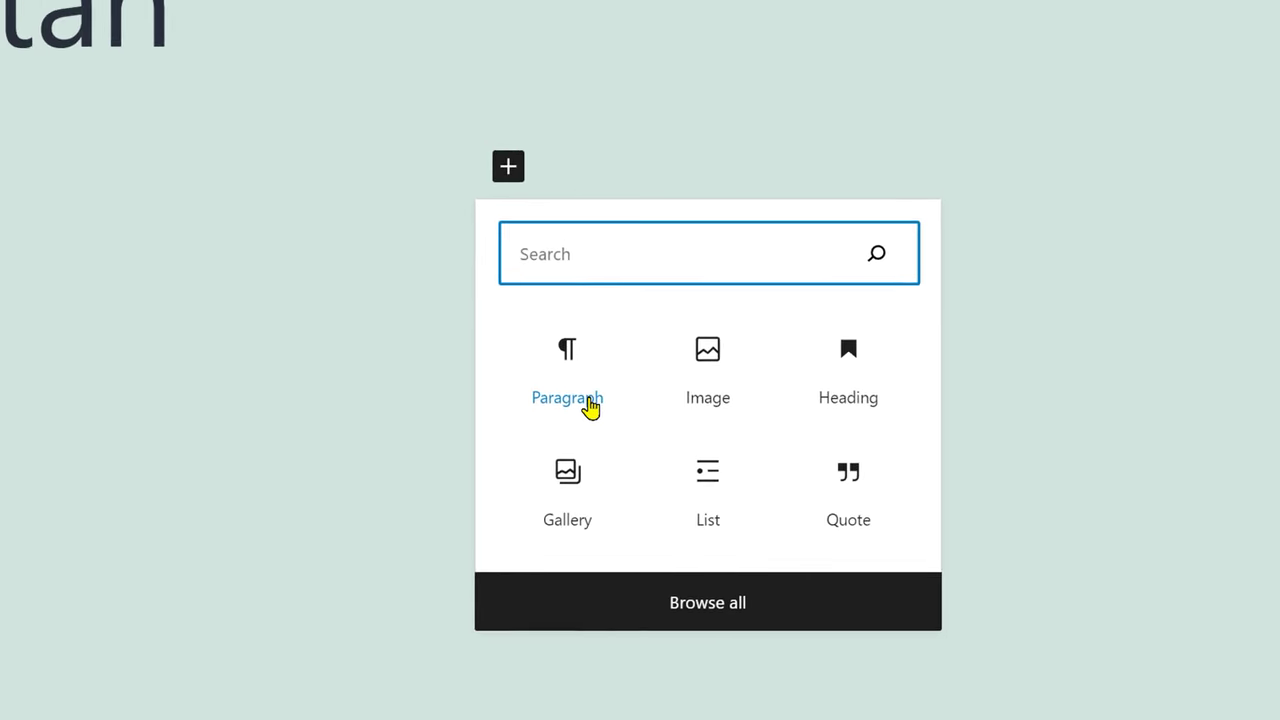
{"action": "left_click", "coordinate": [563, 395]}
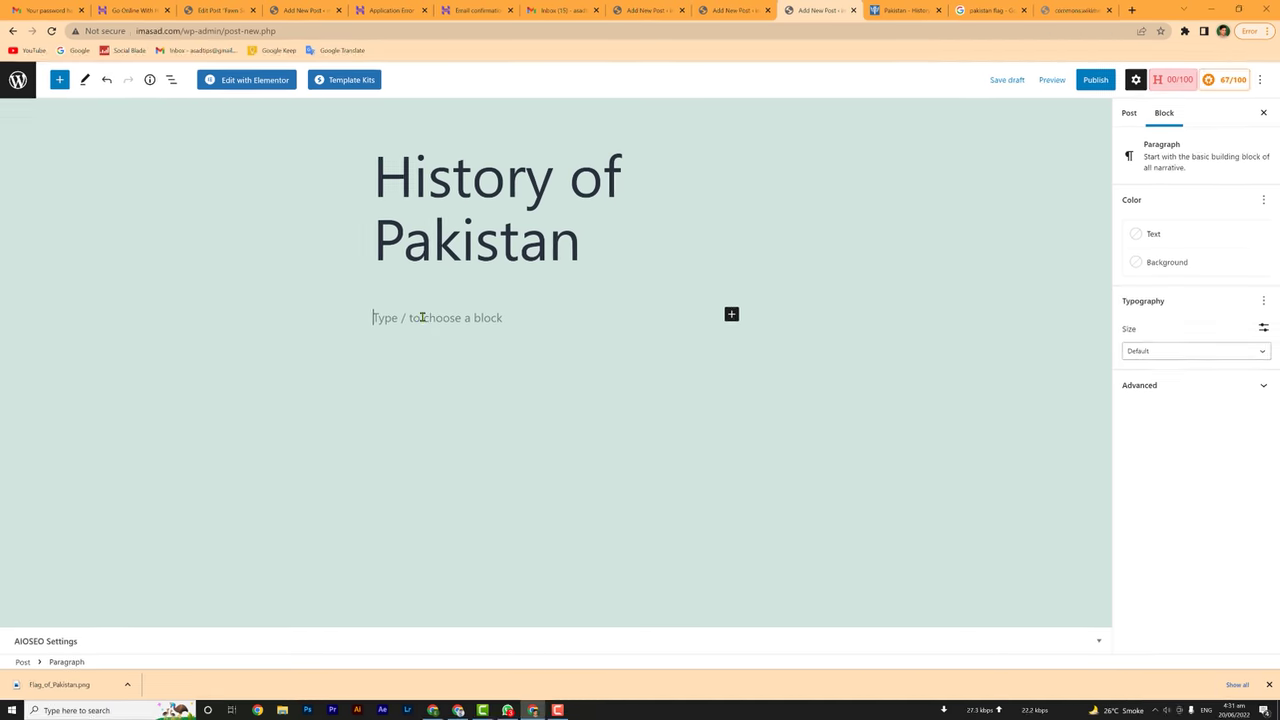
{"action": "right_click", "coordinate": [422, 317]}
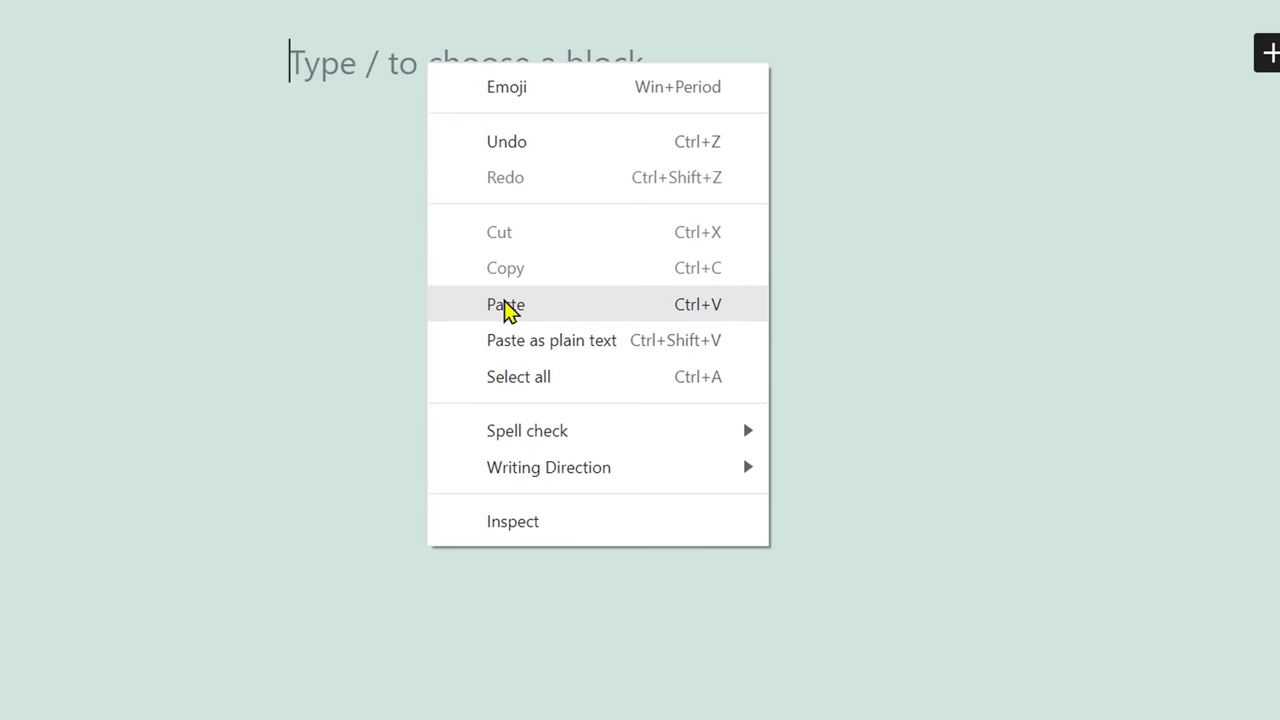
{"action": "left_click", "coordinate": [505, 304]}
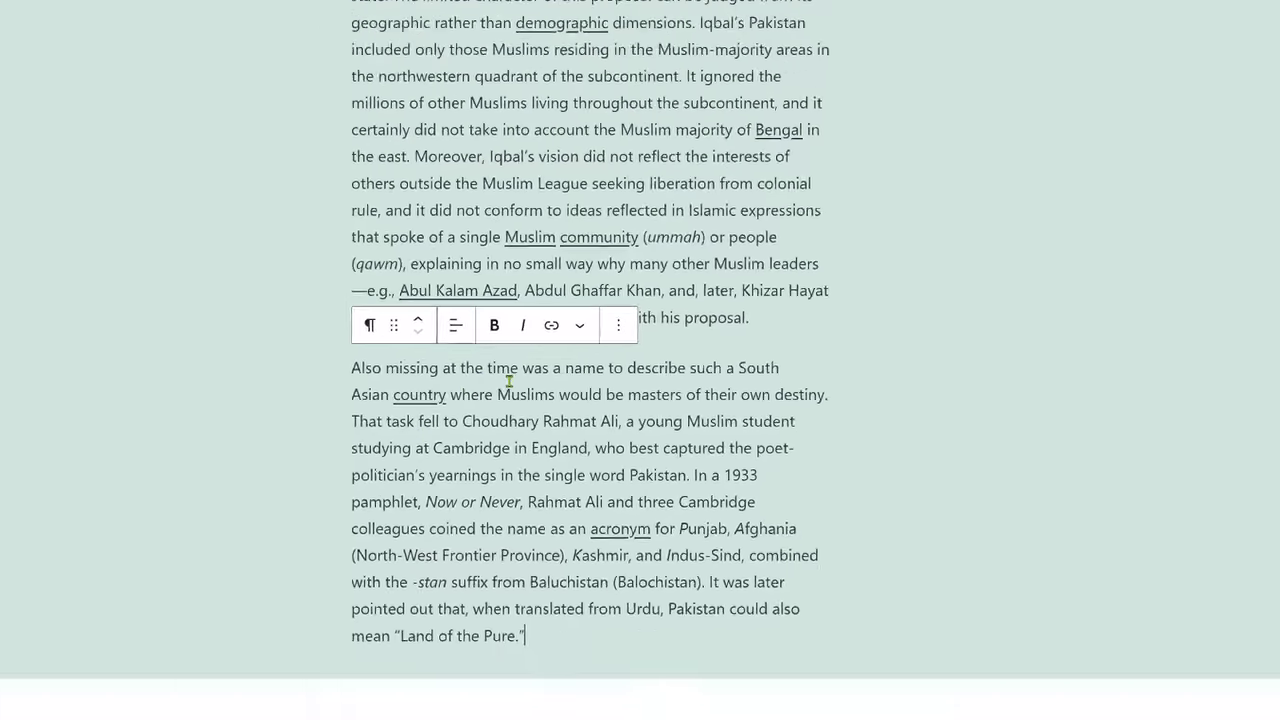
Review the pasted article text from the post title to the last paragraph.
{"action": "scroll", "coordinate": [770, 434], "scroll_direction": "up", "scroll_amount": 4}
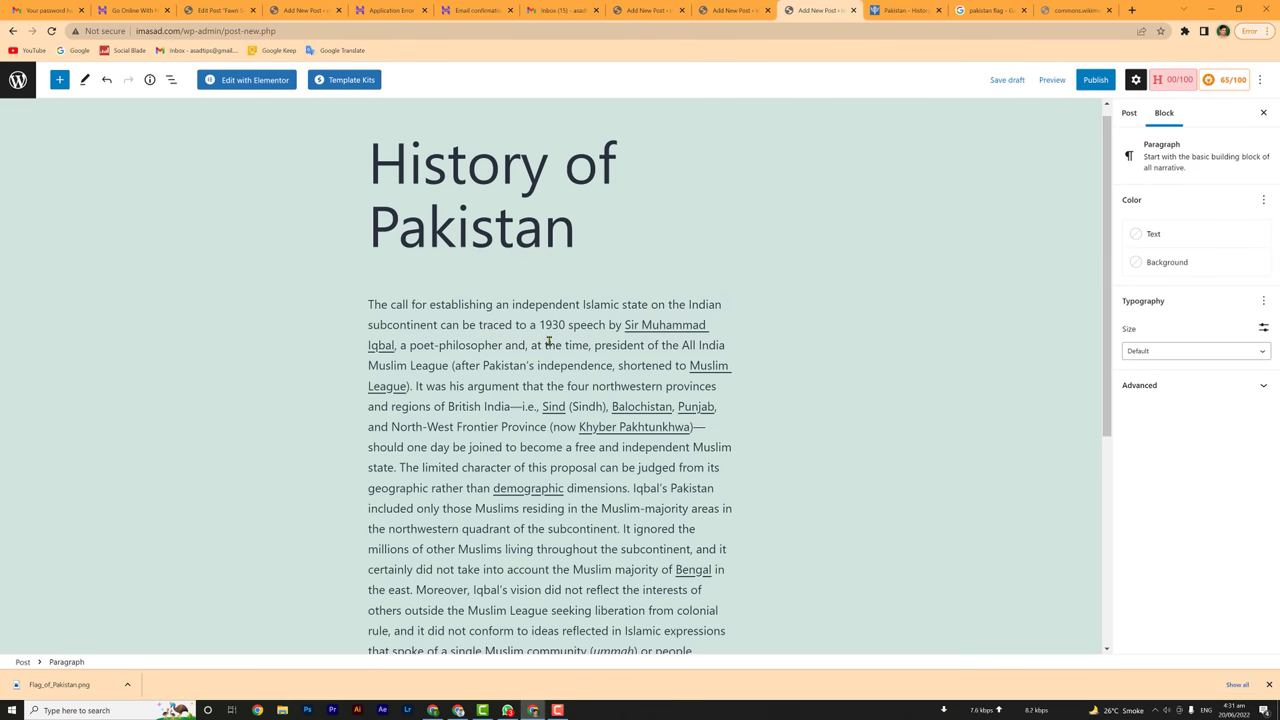
{"action": "scroll", "coordinate": [1068, 420], "scroll_direction": "down", "scroll_amount": 5}
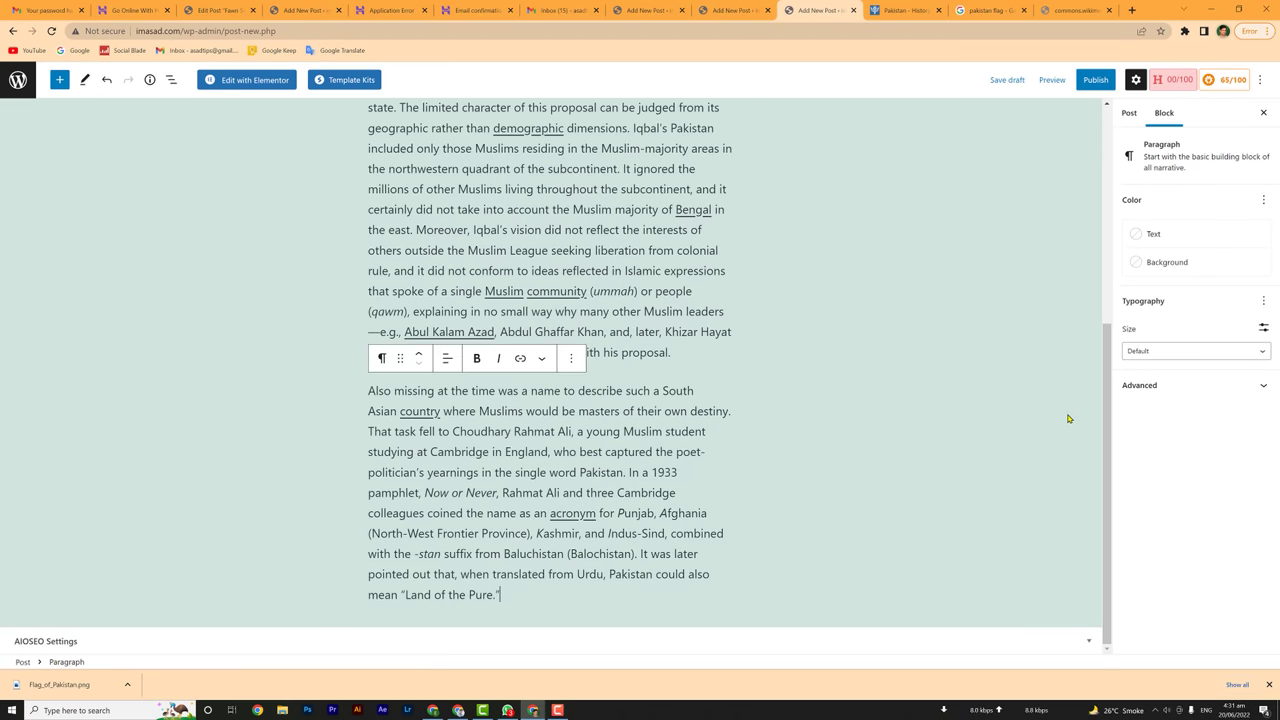
{"action": "scroll", "coordinate": [489, 409], "scroll_direction": "up", "scroll_amount": 5}
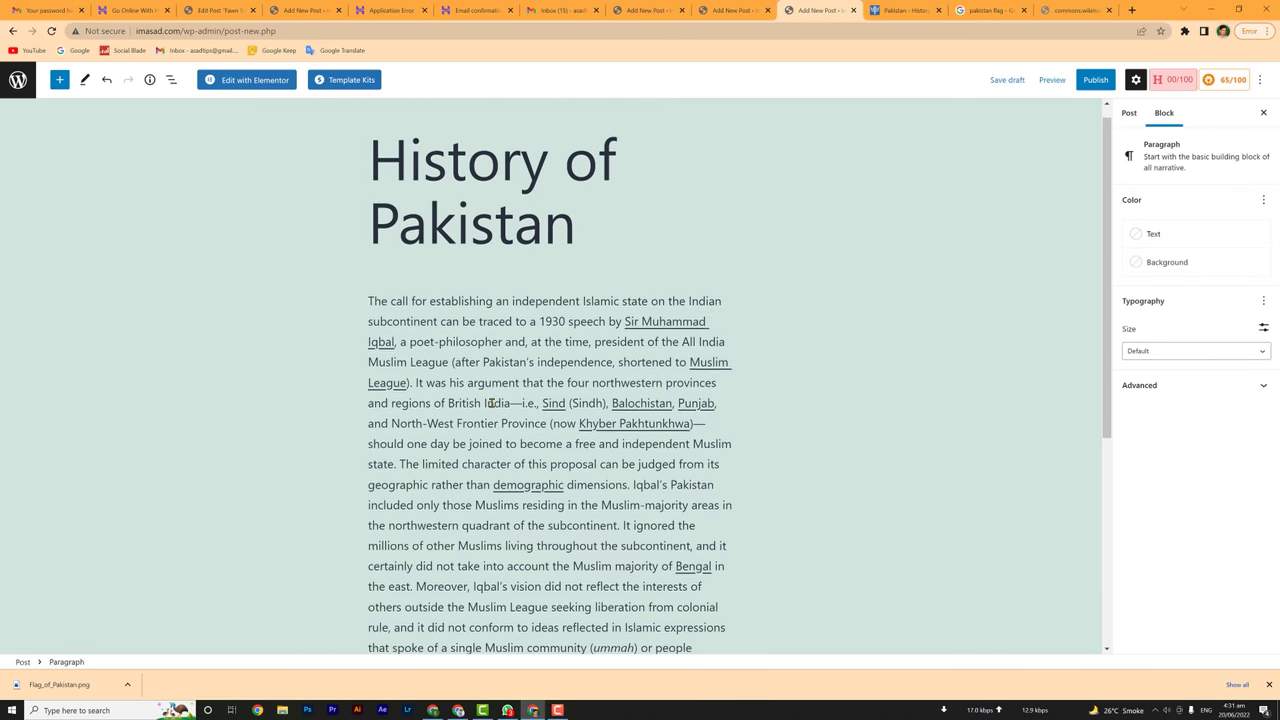
{"action": "scroll", "coordinate": [695, 320], "scroll_direction": "down", "scroll_amount": 4}
{"action": "scroll", "coordinate": [695, 335], "scroll_direction": "down", "scroll_amount": 2}
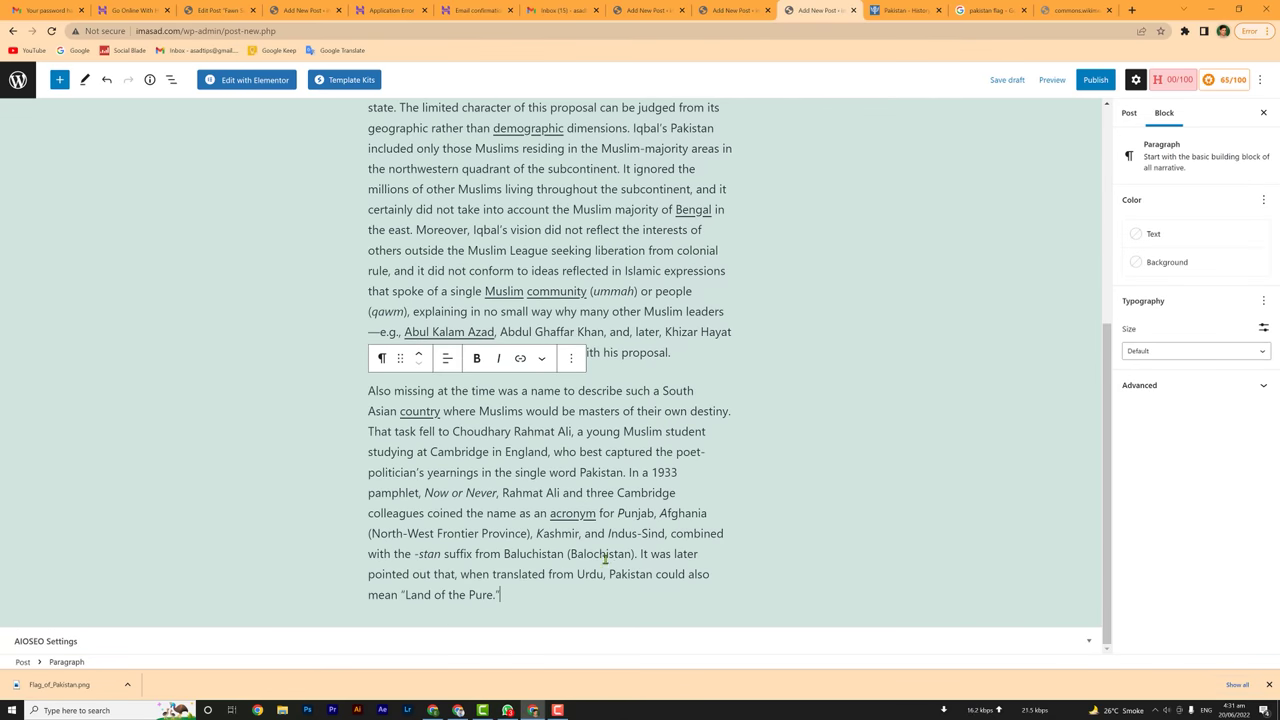
{"action": "scroll", "coordinate": [533, 329], "scroll_direction": "up", "scroll_amount": 3}
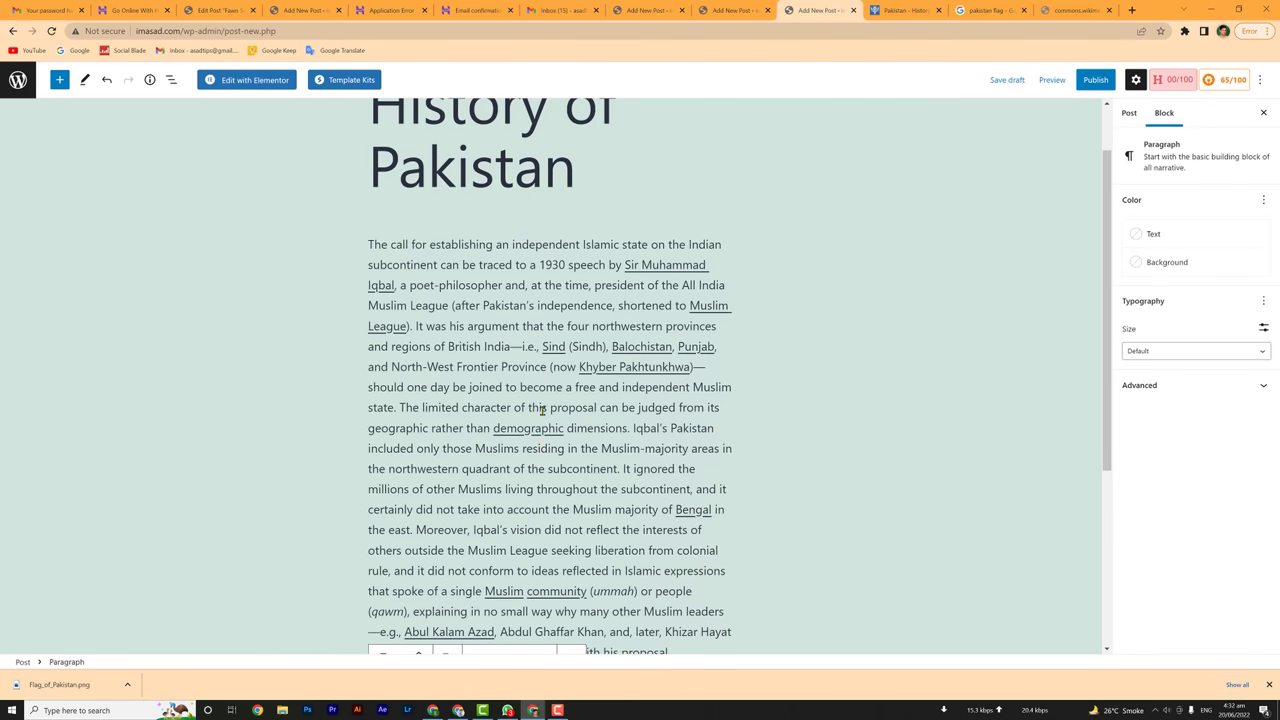
{"action": "scroll", "coordinate": [894, 349], "scroll_direction": "down", "scroll_amount": 3}
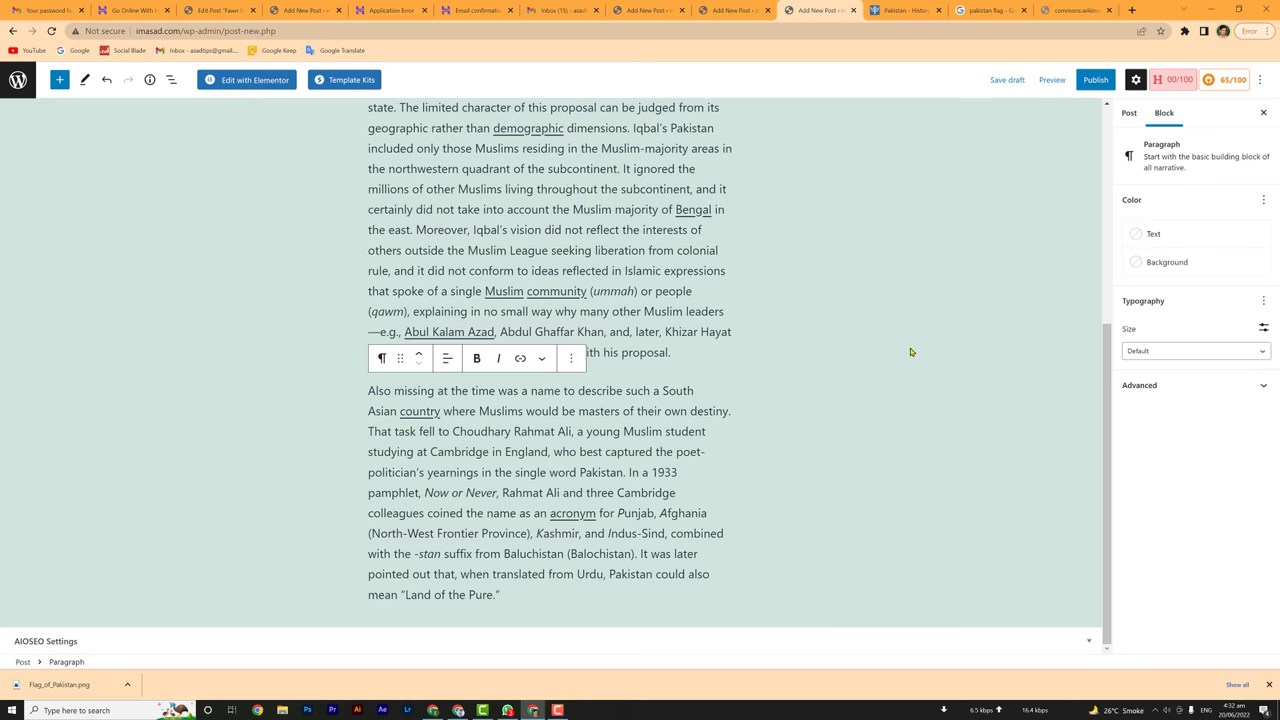
{"action": "scroll", "coordinate": [1100, 335], "scroll_direction": "up", "scroll_amount": 3}
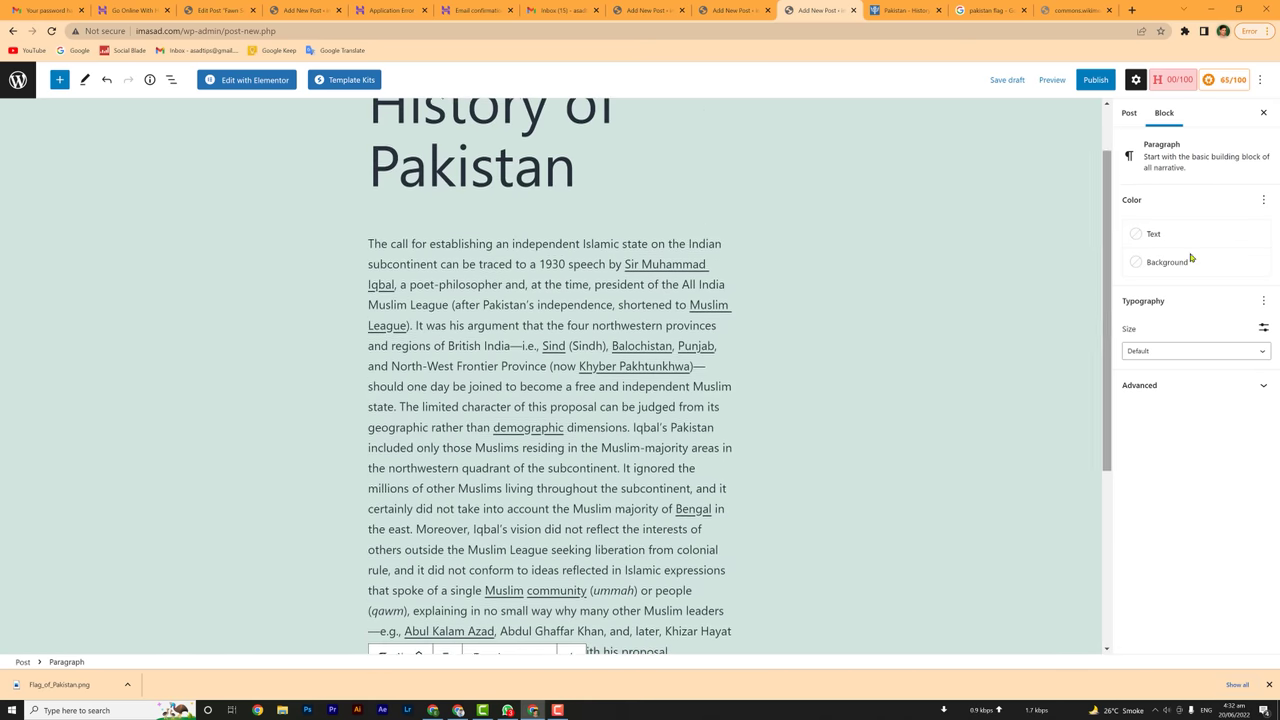
{"action": "scroll", "coordinate": [930, 240], "scroll_direction": "up", "scroll_amount": 1}
{"action": "scroll", "coordinate": [951, 230], "scroll_direction": "down", "scroll_amount": 3}
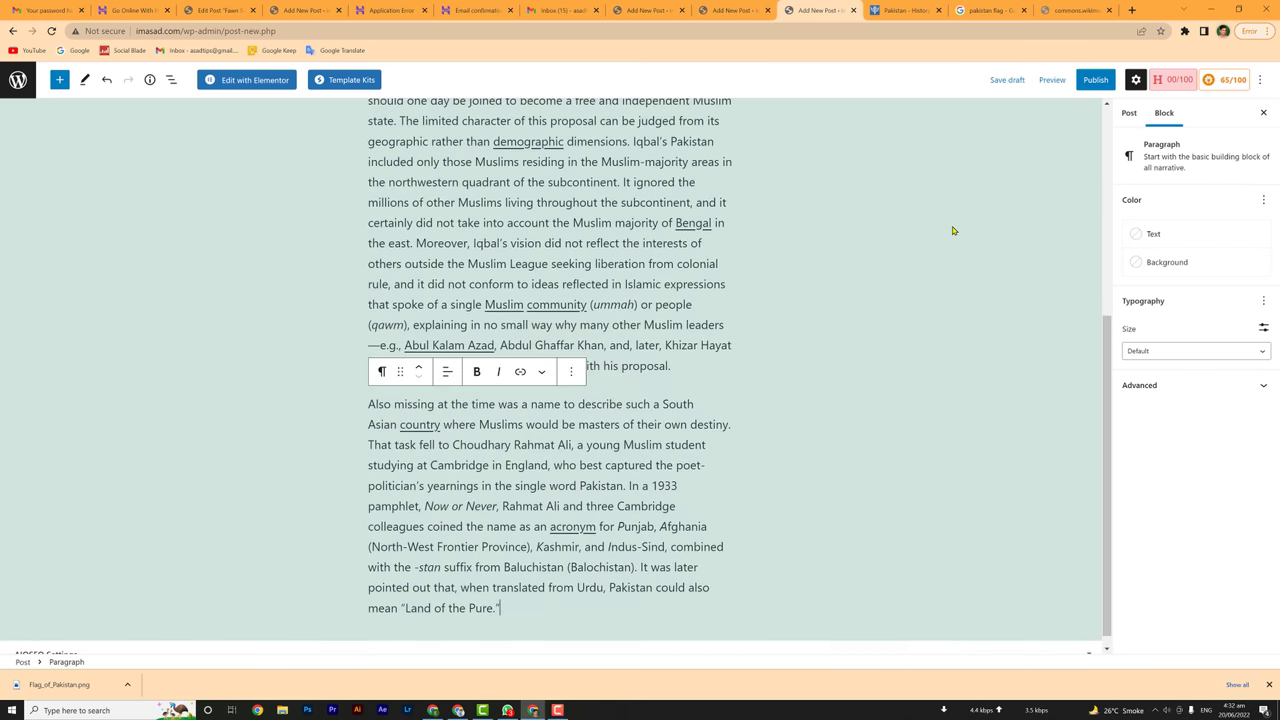
Set Flag_of_Pakistan.png from the media library as the post's featured image.
{"action": "left_click", "coordinate": [965, 284]}
{"action": "scroll", "coordinate": [1191, 459], "scroll_direction": "down", "scroll_amount": 1}
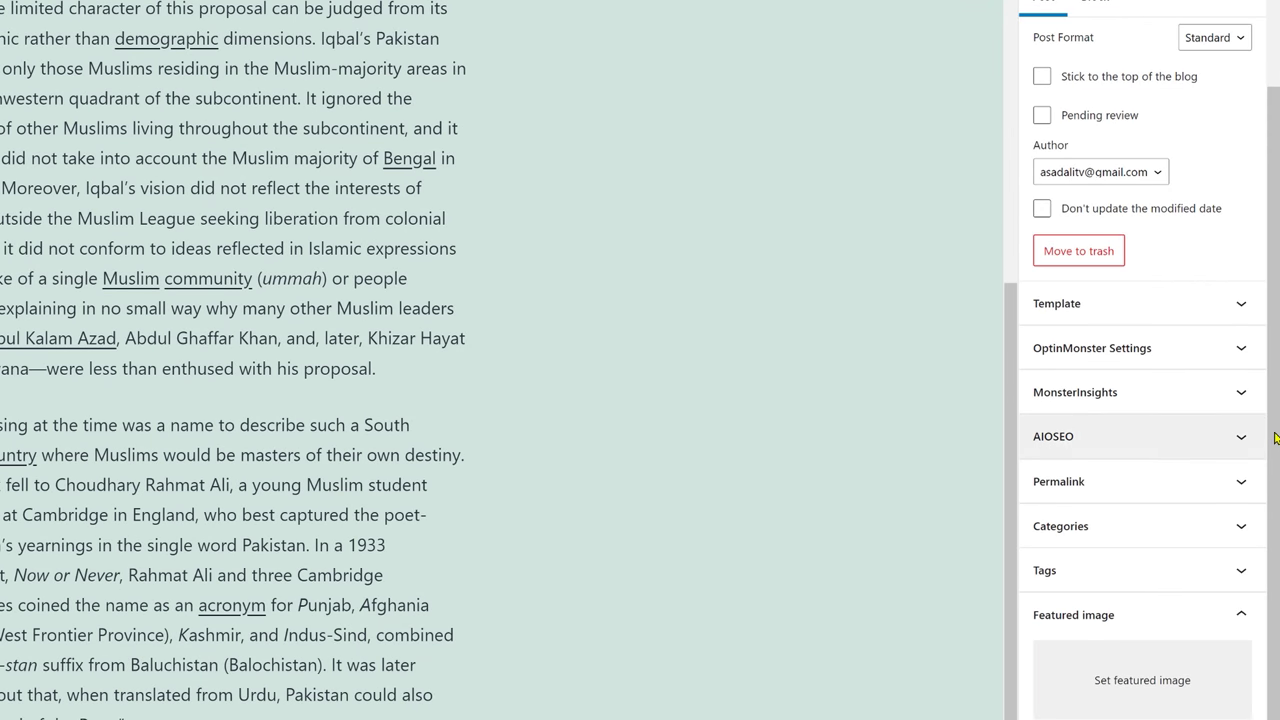
{"action": "scroll", "coordinate": [1095, 543], "scroll_direction": "up", "scroll_amount": 1}
{"action": "scroll", "coordinate": [1103, 546], "scroll_direction": "down", "scroll_amount": 1}
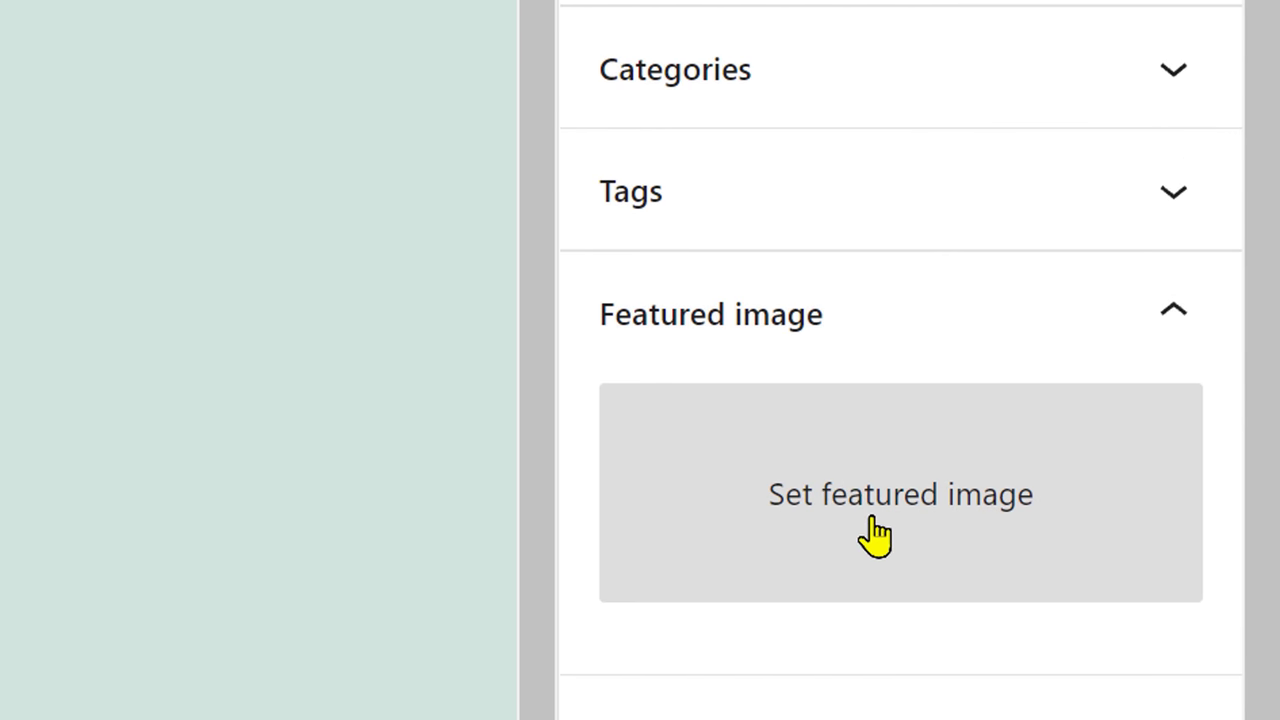
{"action": "left_click", "coordinate": [984, 540]}
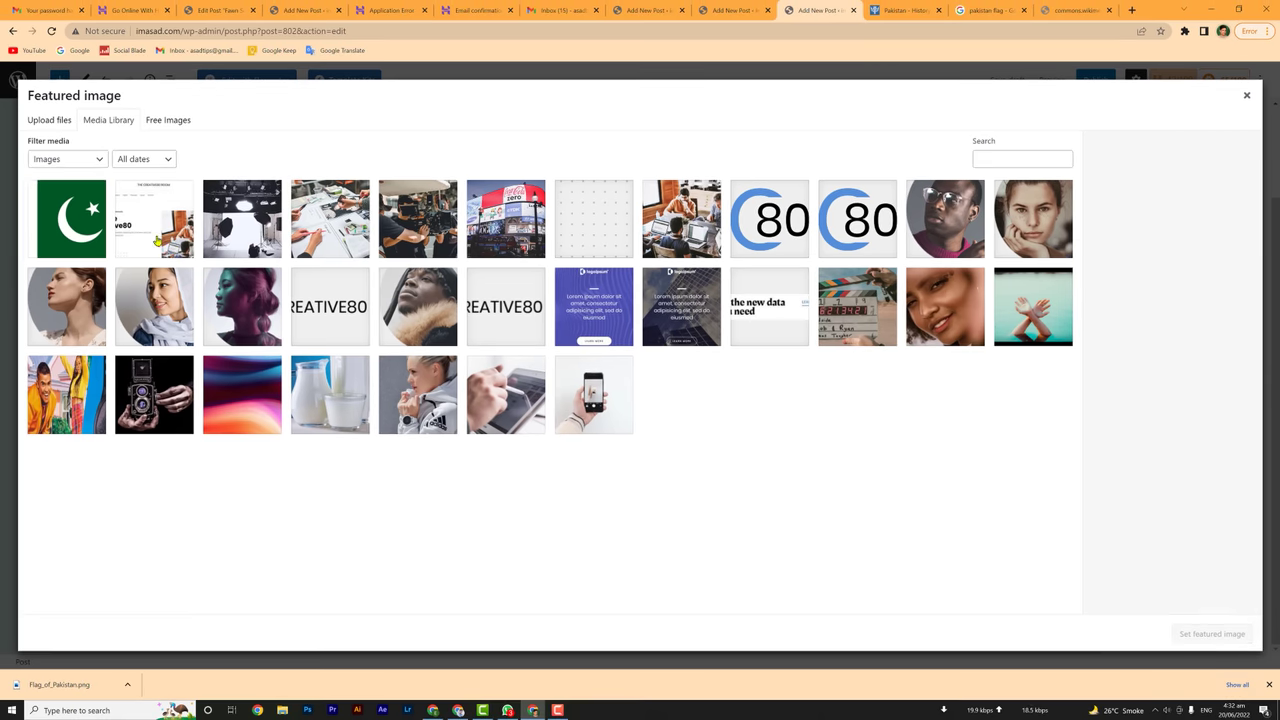
{"action": "left_click", "coordinate": [84, 228]}
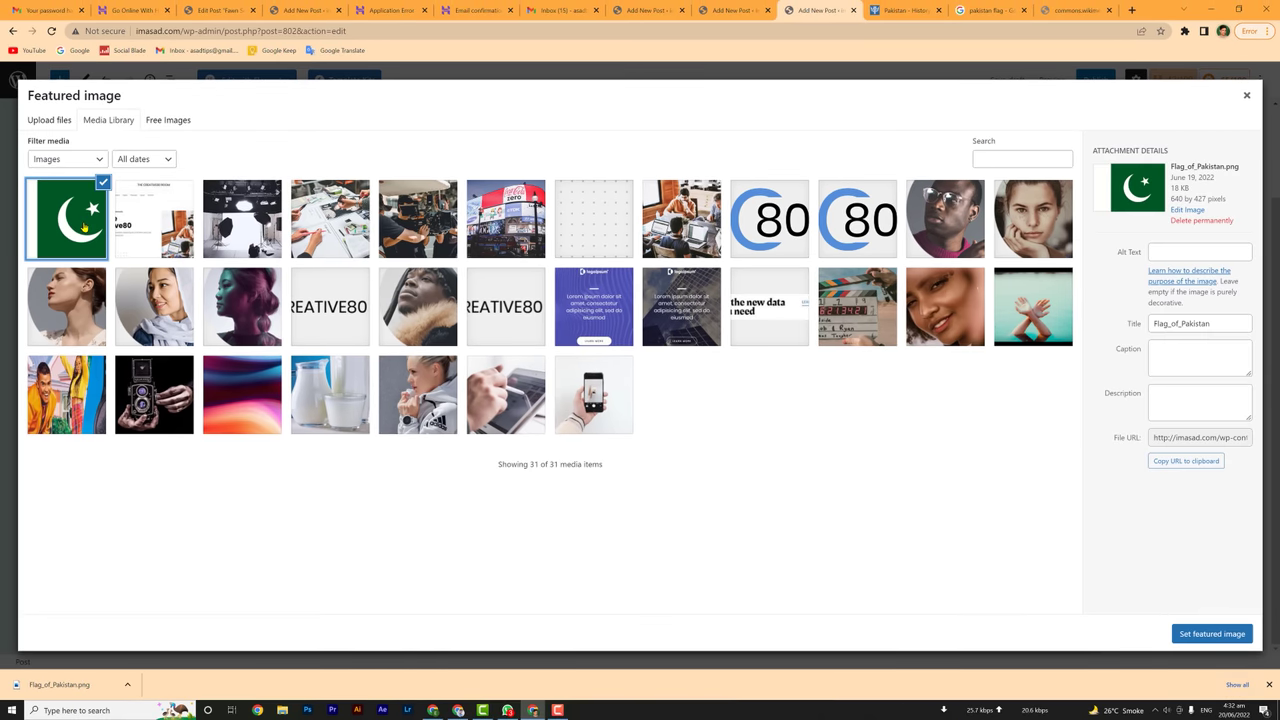
{"action": "left_click", "coordinate": [1211, 634]}
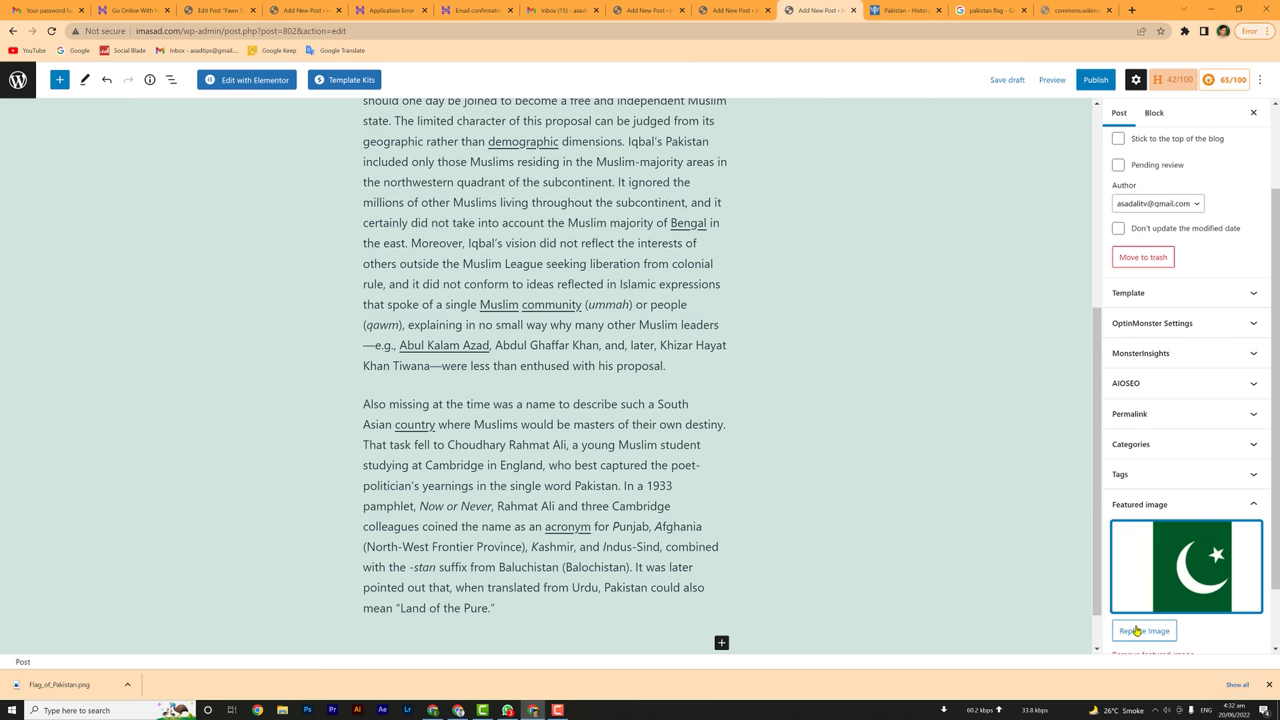
Preview the post in a new tab and examine its title, featured image and article text.
{"action": "scroll", "coordinate": [1150, 570], "scroll_direction": "down", "scroll_amount": 1}
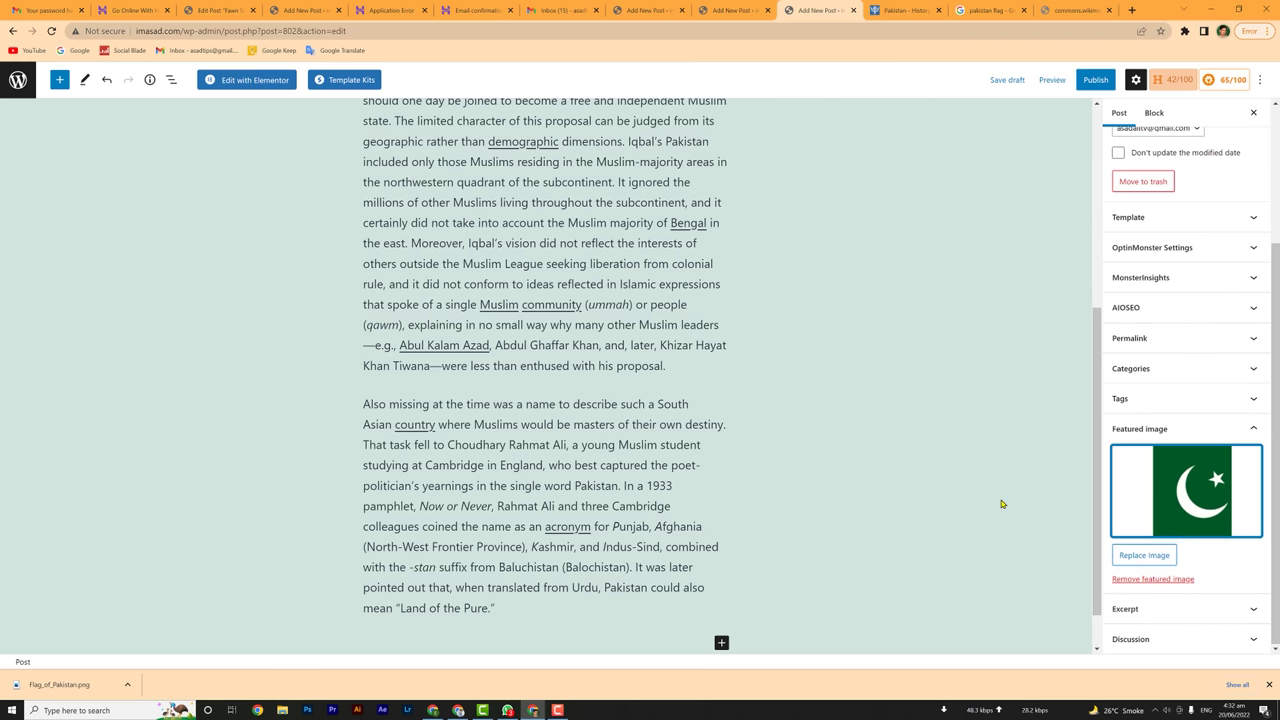
{"action": "scroll", "coordinate": [1000, 500], "scroll_direction": "up", "scroll_amount": 5}
{"action": "scroll", "coordinate": [1000, 500], "scroll_direction": "down", "scroll_amount": 5}
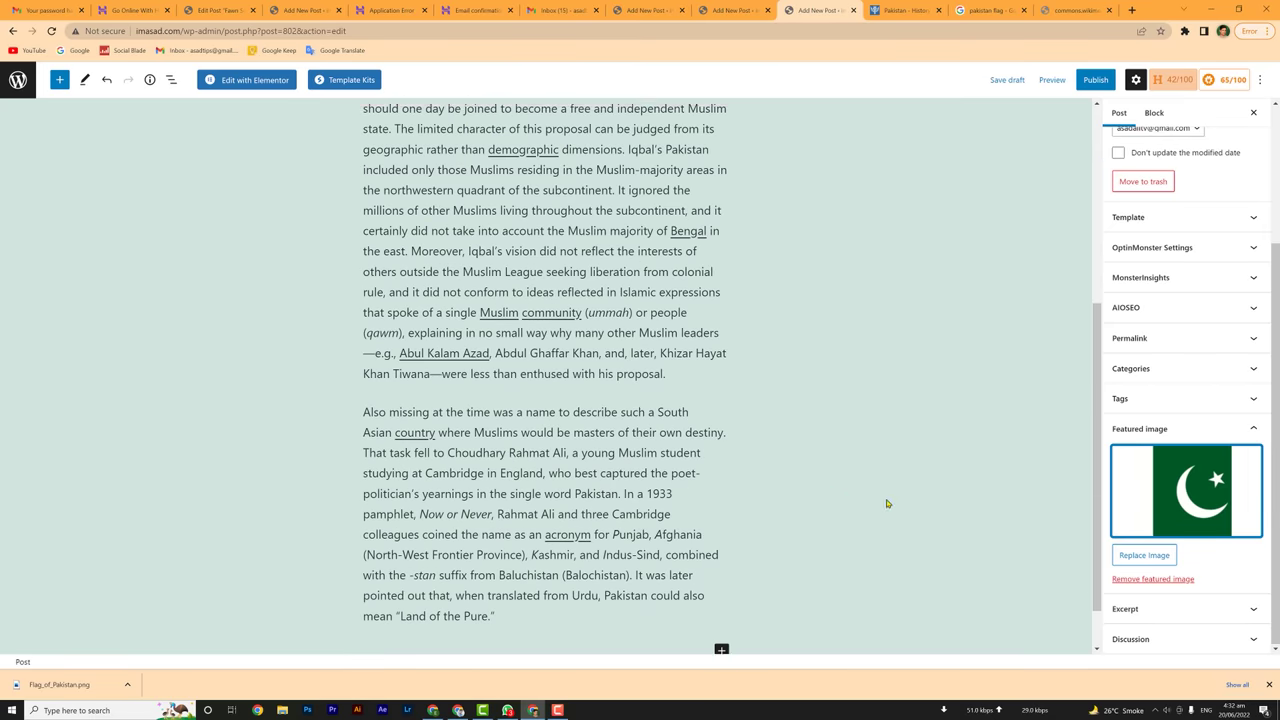
{"action": "scroll", "coordinate": [1205, 340], "scroll_direction": "up", "scroll_amount": 2}
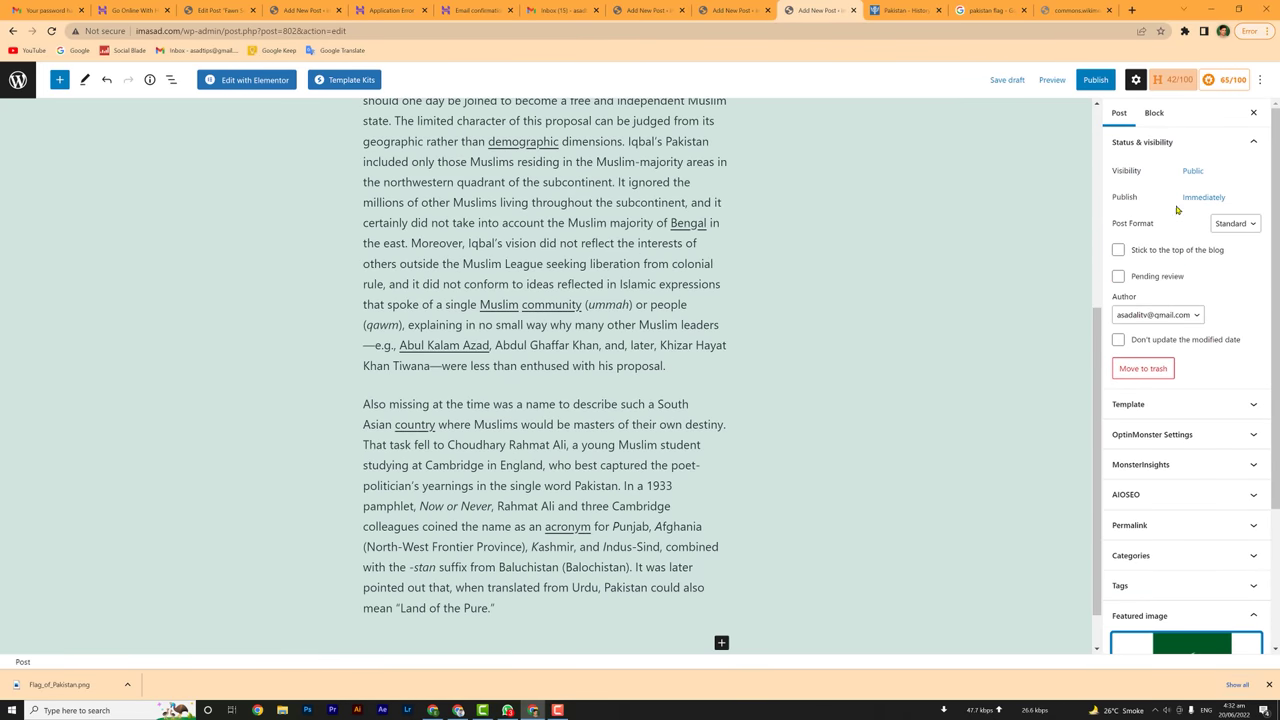
{"action": "left_click", "coordinate": [1052, 80]}
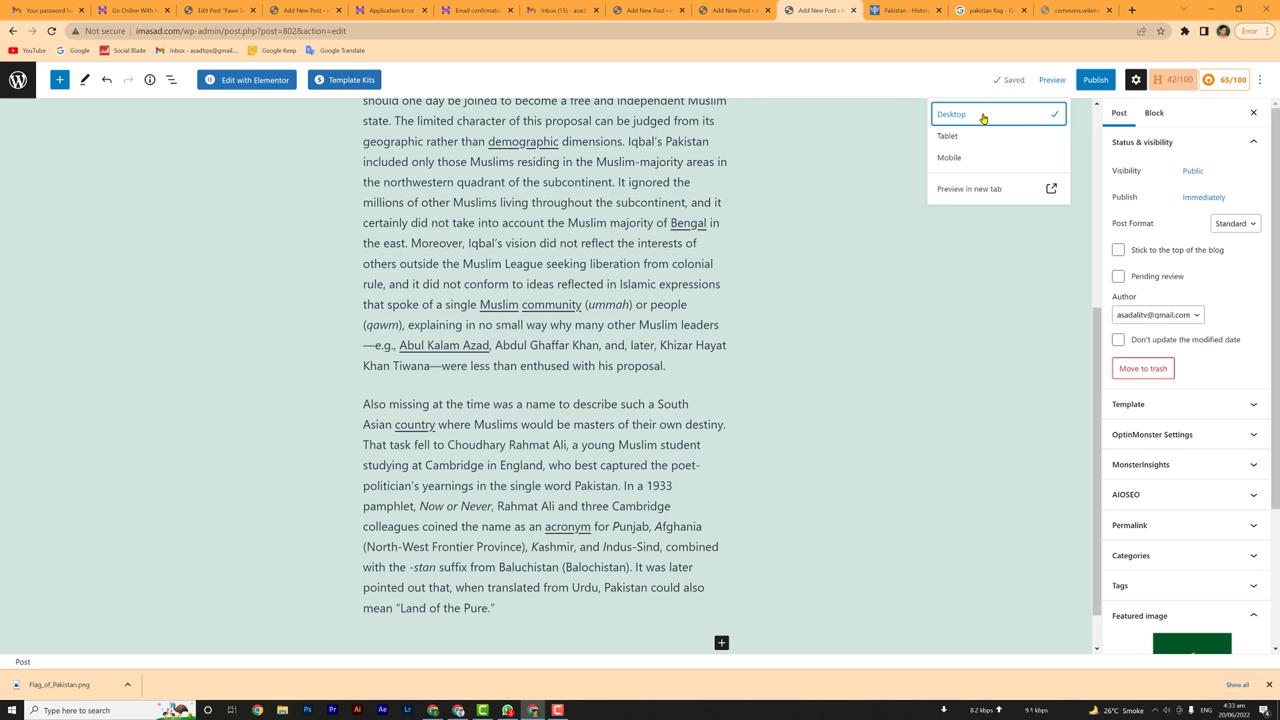
{"action": "left_click", "coordinate": [988, 191]}
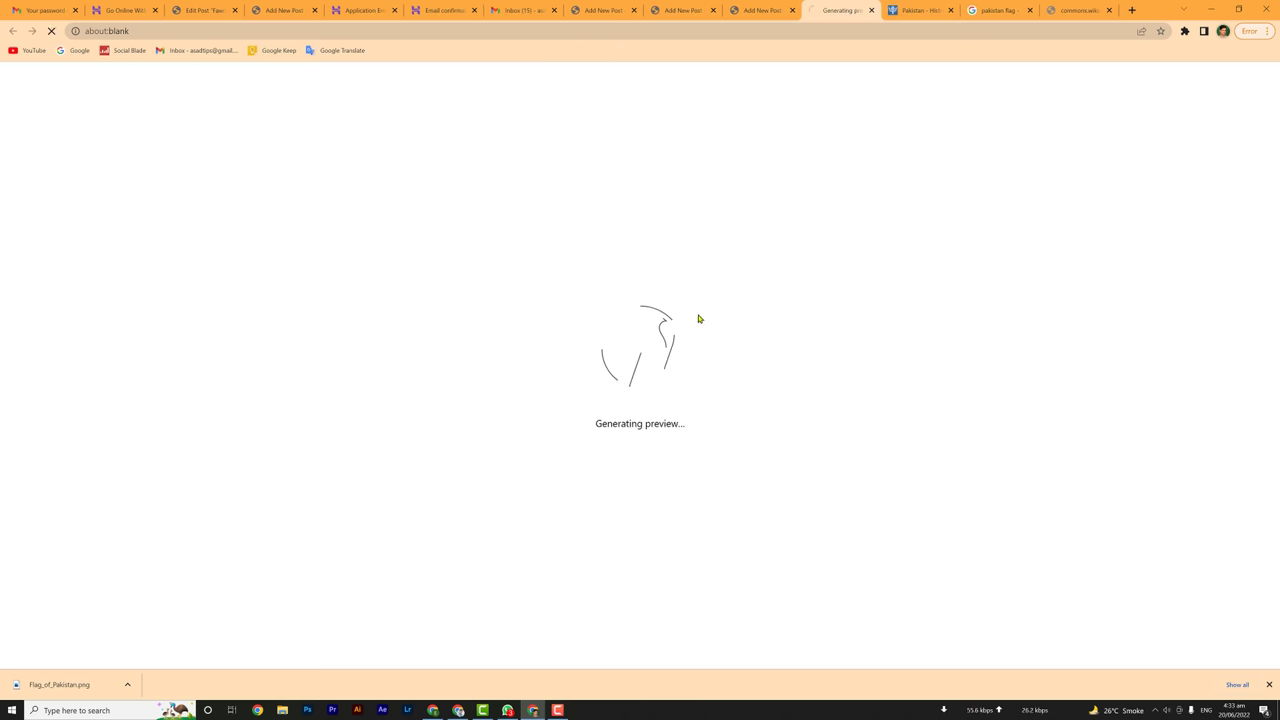
{"action": "scroll", "coordinate": [700, 350], "scroll_direction": "down", "scroll_amount": 10}
{"action": "scroll", "coordinate": [685, 353], "scroll_direction": "down", "scroll_amount": 3}
{"action": "scroll", "coordinate": [660, 323], "scroll_direction": "up", "scroll_amount": 15}
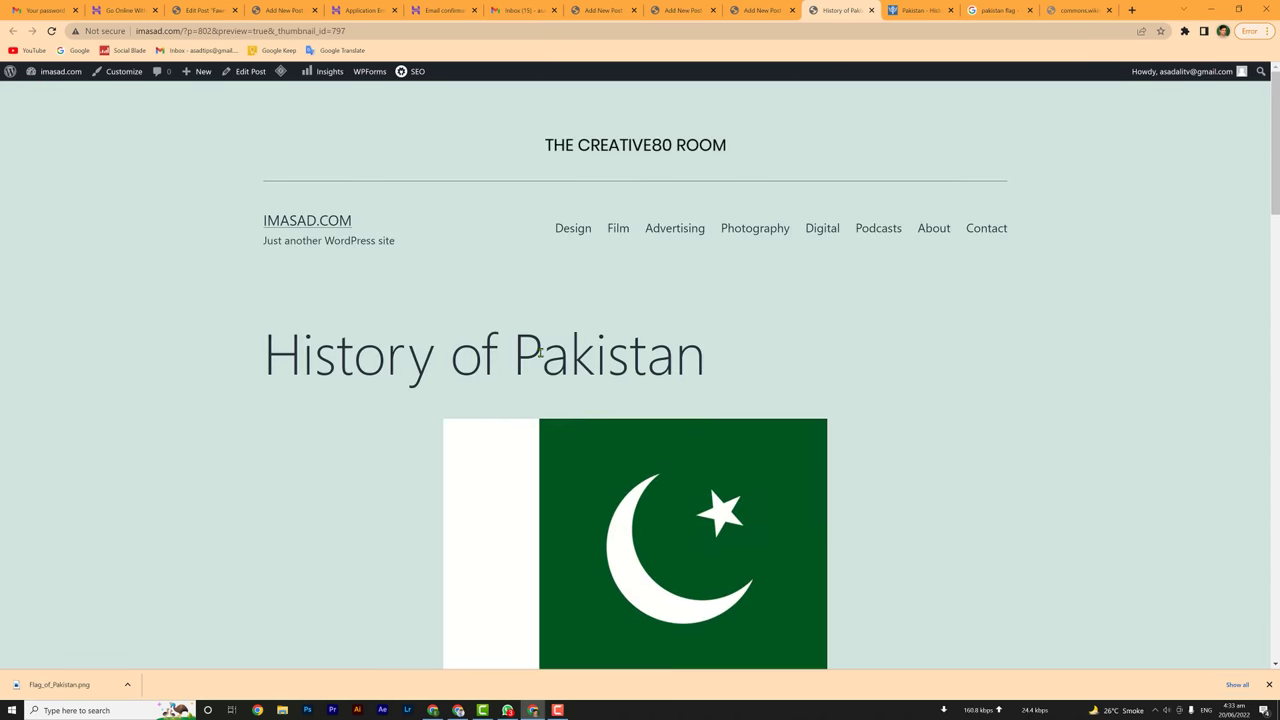
{"action": "scroll", "coordinate": [540, 352], "scroll_direction": "down", "scroll_amount": 2}
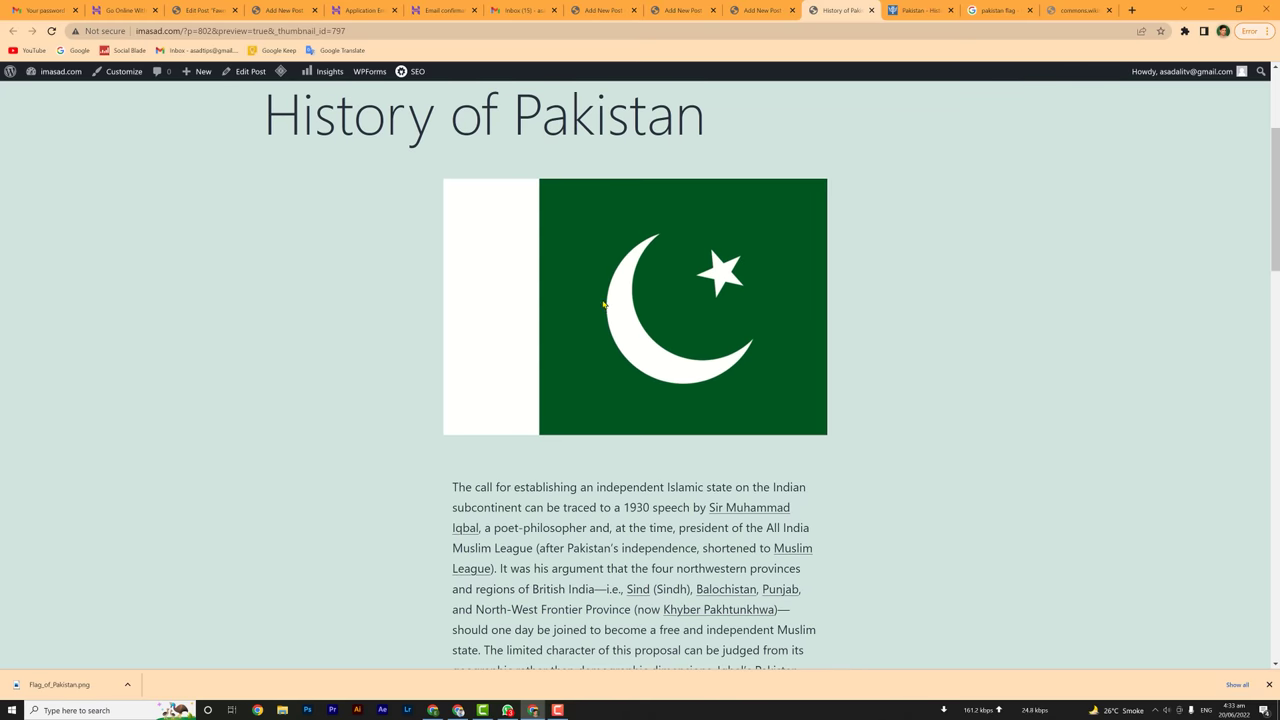
Return from the preview to the post editor and publish the "History of Pakistan" post, confirming the pre-publish check.
{"action": "scroll", "coordinate": [609, 298], "scroll_direction": "down", "scroll_amount": 5}
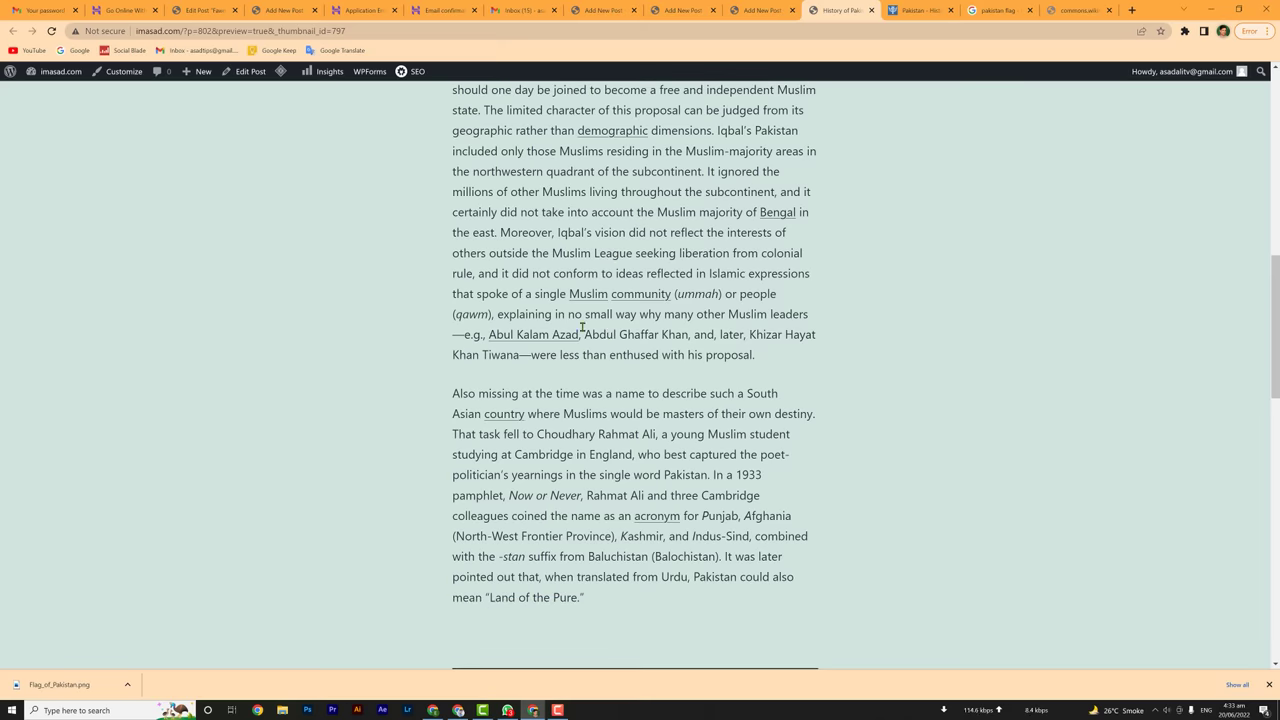
{"action": "scroll", "coordinate": [582, 327], "scroll_direction": "up", "scroll_amount": 4}
{"action": "scroll", "coordinate": [388, 270], "scroll_direction": "up", "scroll_amount": 4}
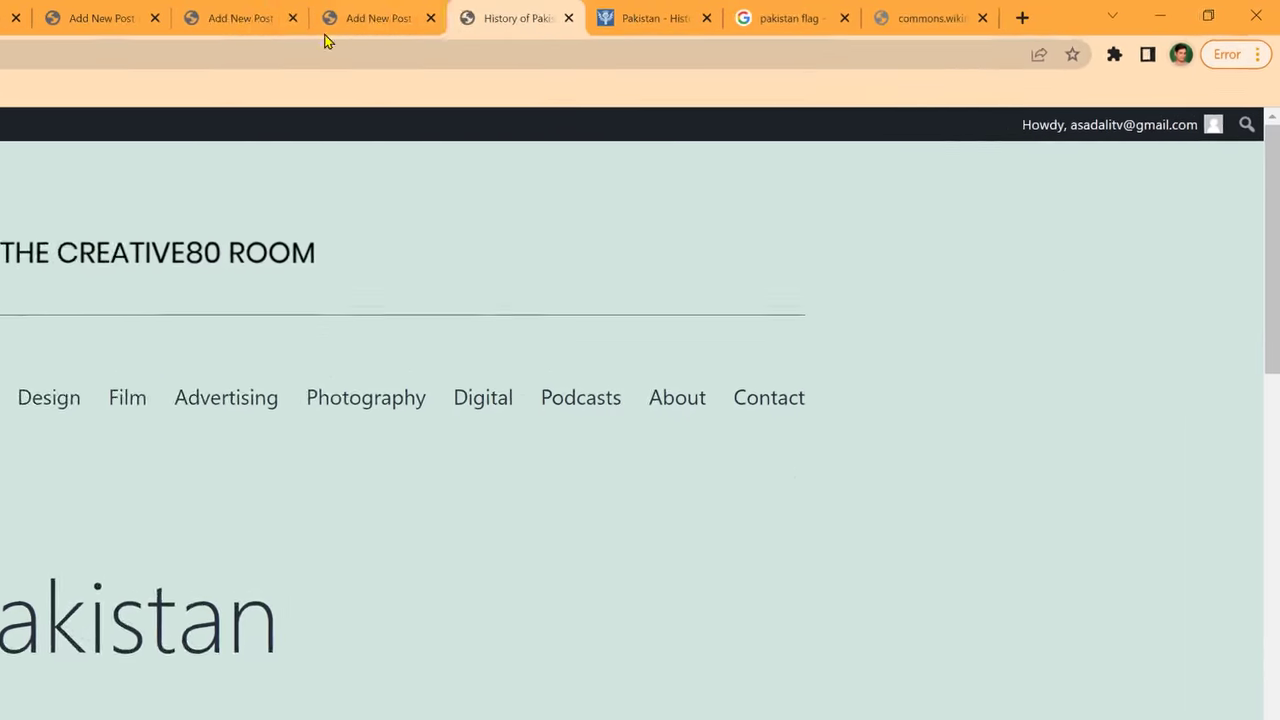
{"action": "left_click", "coordinate": [764, 10]}
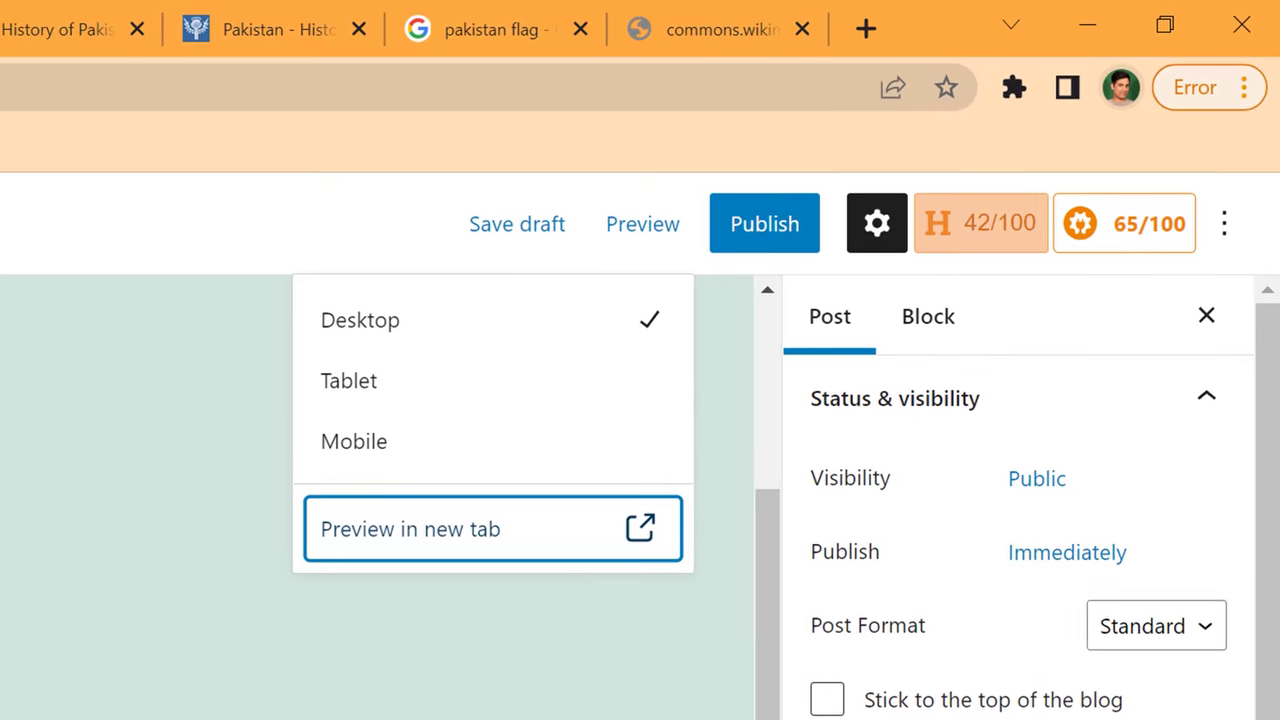
{"action": "left_click", "coordinate": [760, 238]}
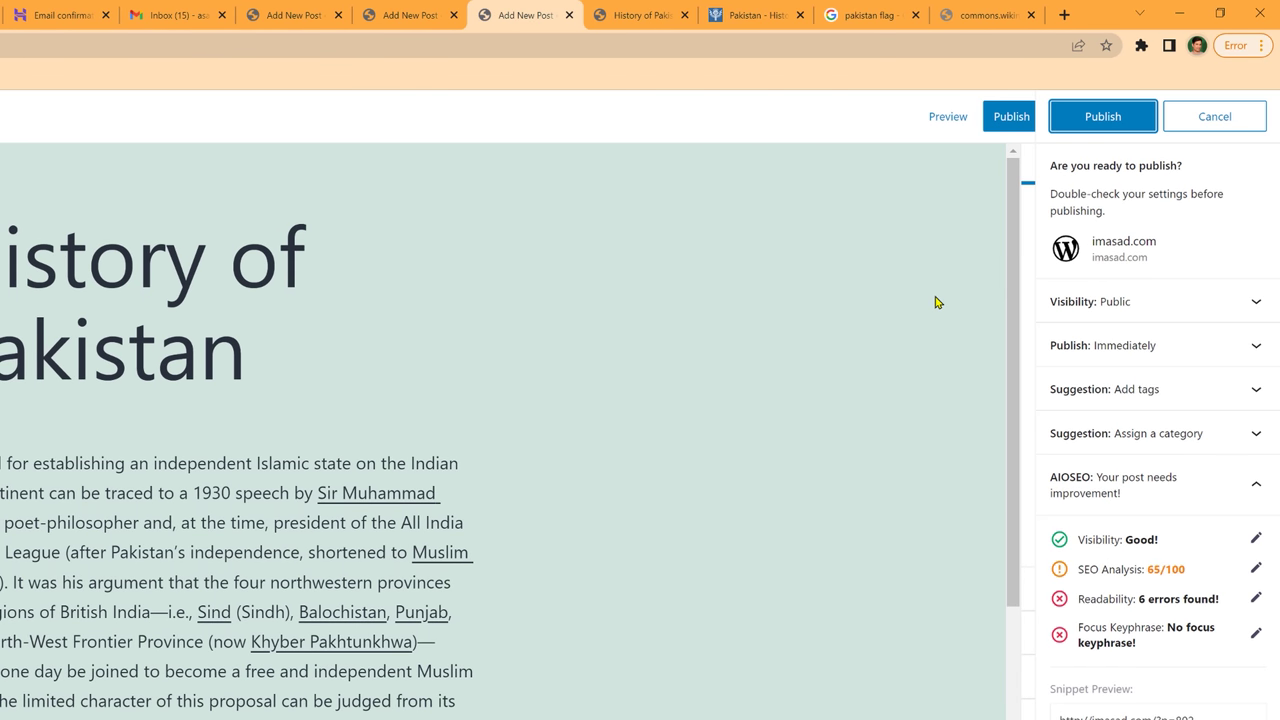
{"action": "left_click", "coordinate": [1118, 128]}
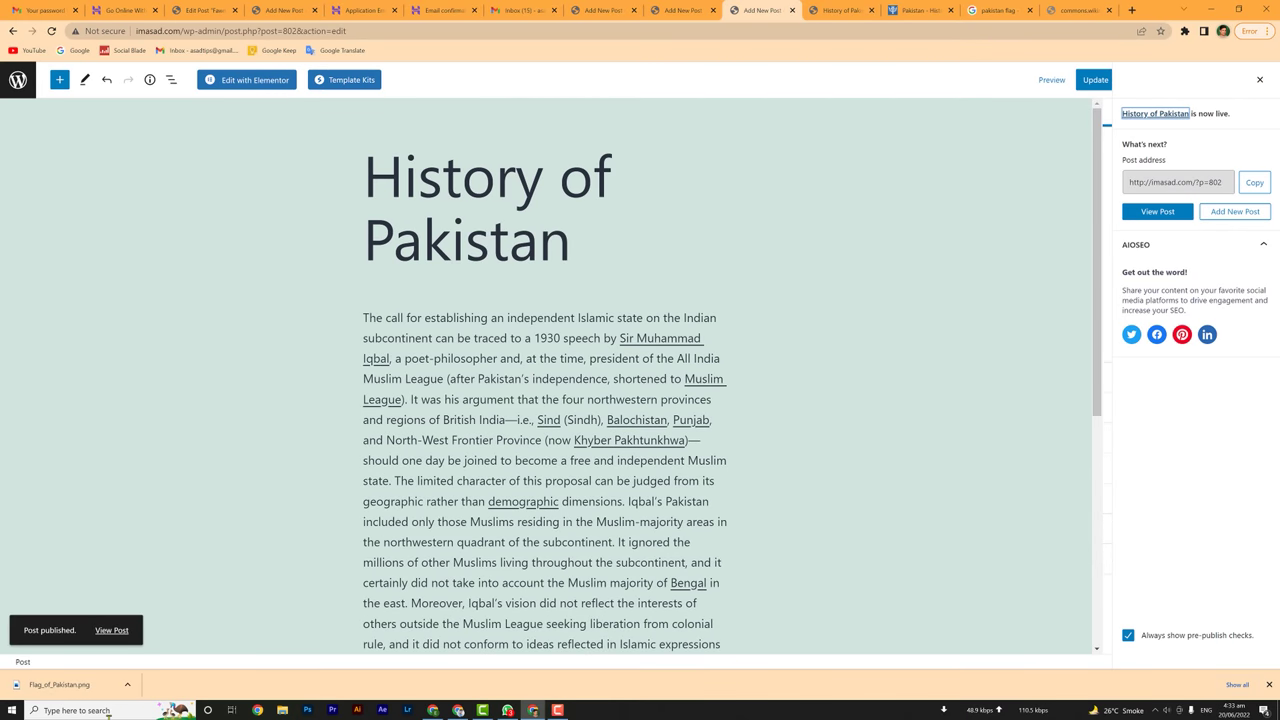
Open the published "History of Pakistan" post on the live site and check its title, featured image and article text down to the comment section.
{"action": "left_click", "coordinate": [112, 631]}
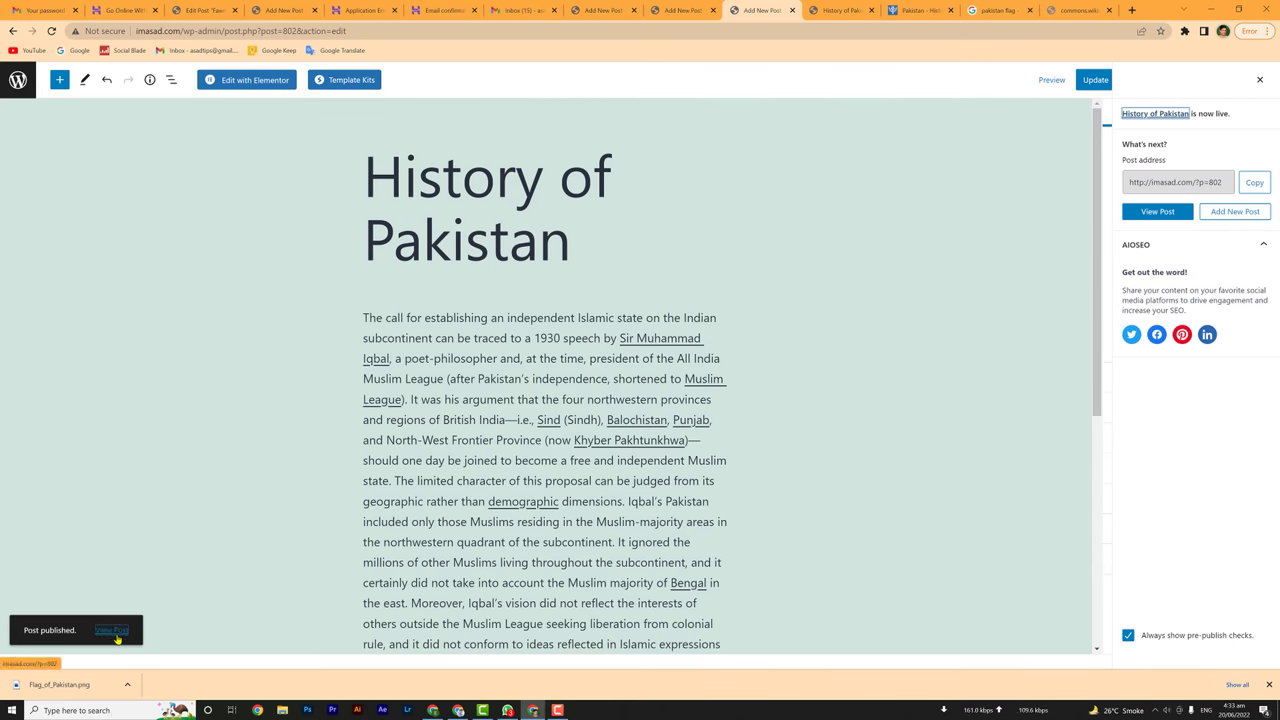
{"action": "left_click", "coordinate": [112, 630]}
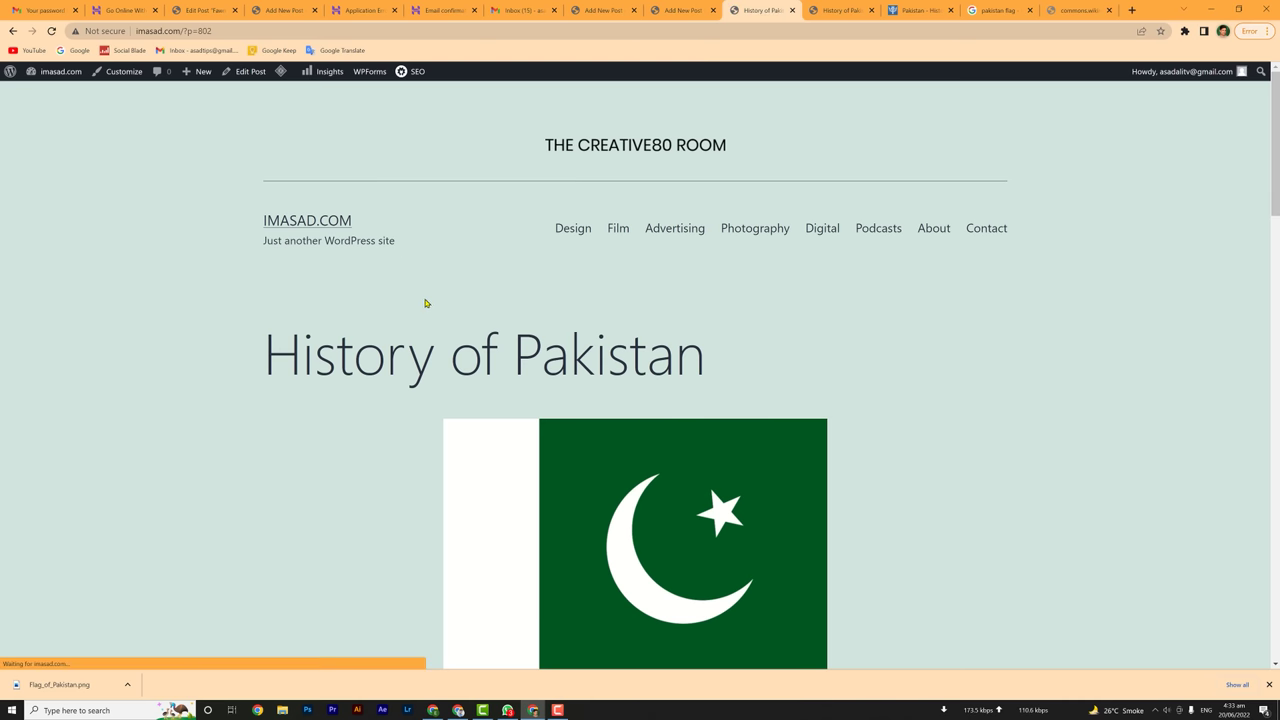
{"action": "scroll", "coordinate": [594, 331], "scroll_direction": "down", "scroll_amount": 10}
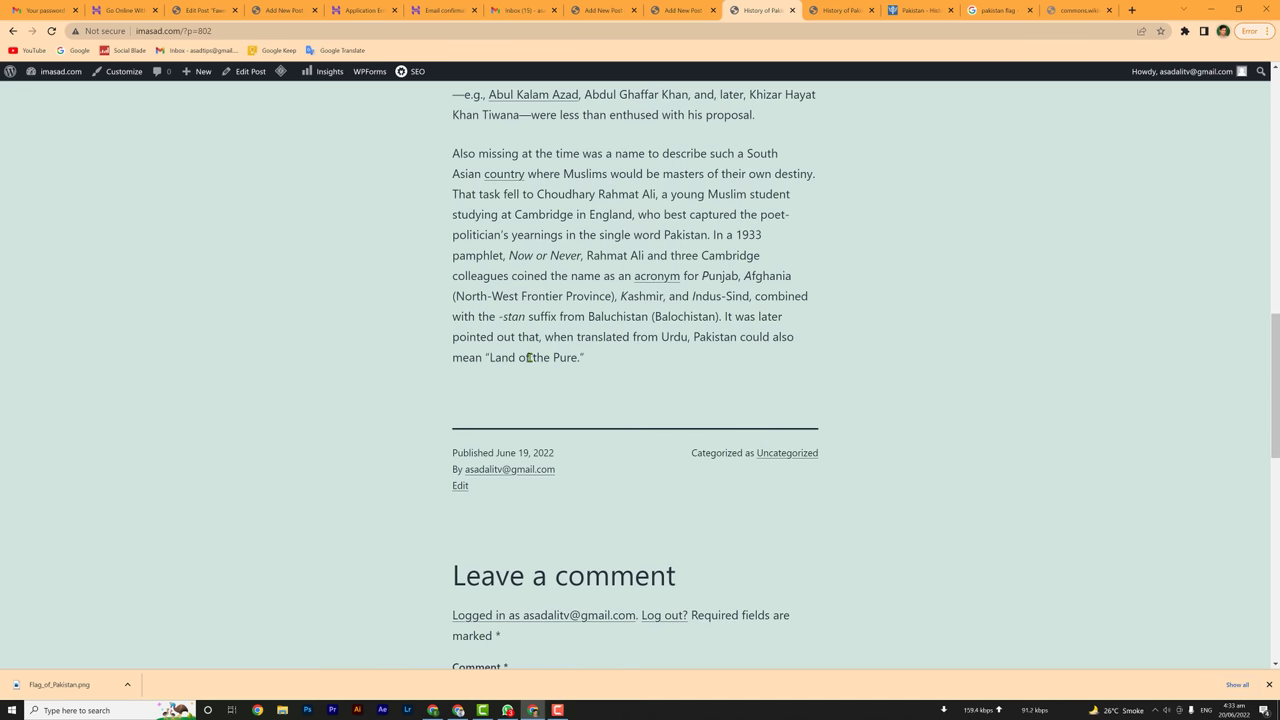
{"action": "scroll", "coordinate": [532, 355], "scroll_direction": "up", "scroll_amount": 3}
{"action": "scroll", "coordinate": [532, 355], "scroll_direction": "up", "scroll_amount": 7}
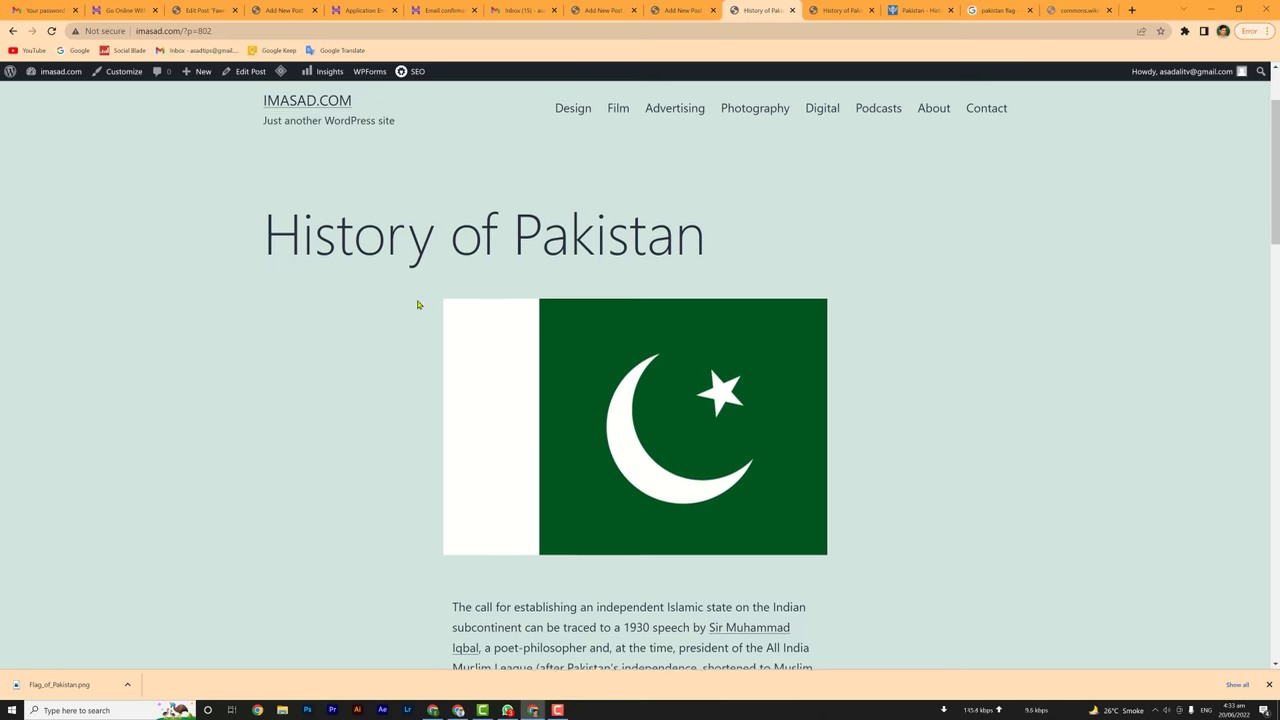